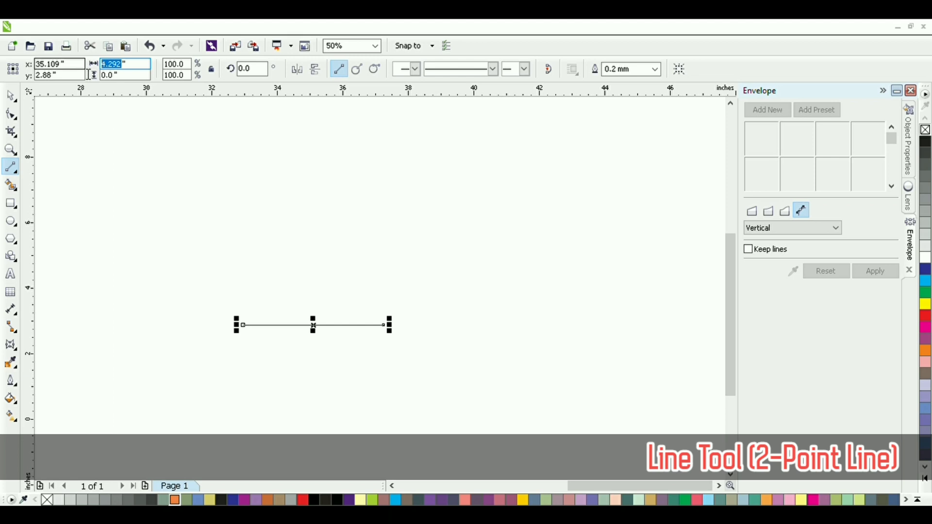
Step: Set the horizontal line's length to 6 inches and colour its outline red
{"action": "type", "text": "6"}
{"action": "key", "text": "Return"}
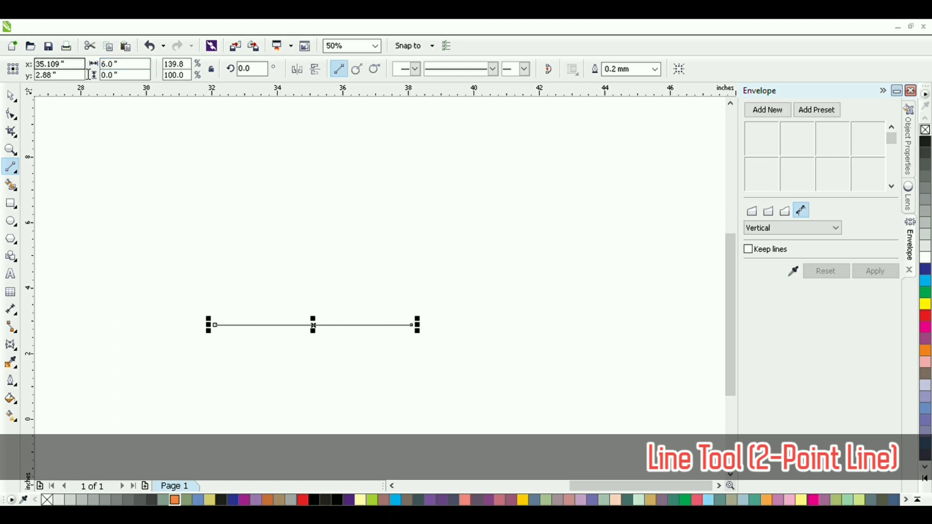
{"action": "right_click", "coordinate": [301, 499]}
{"action": "key", "text": "space"}
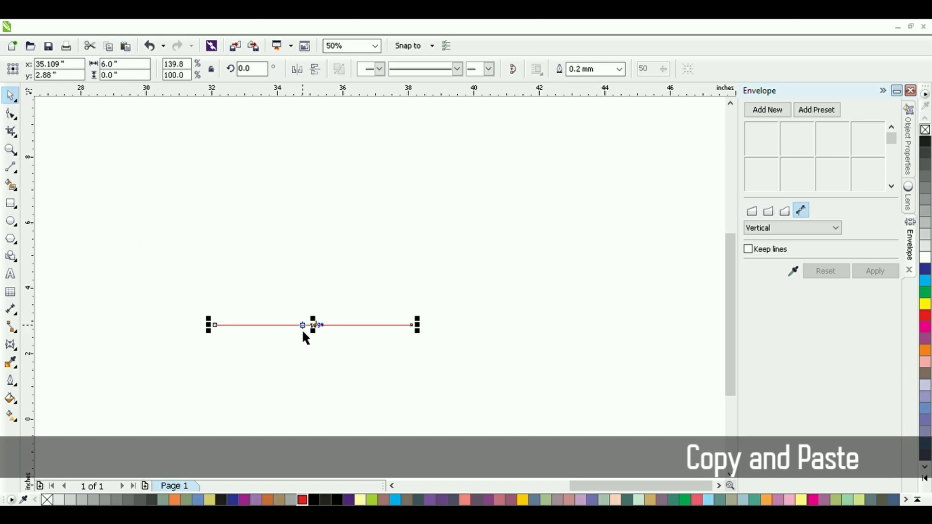
Step: Duplicate the red line in place and convert the copy's segment to a curve
{"action": "key", "text": "F10"}
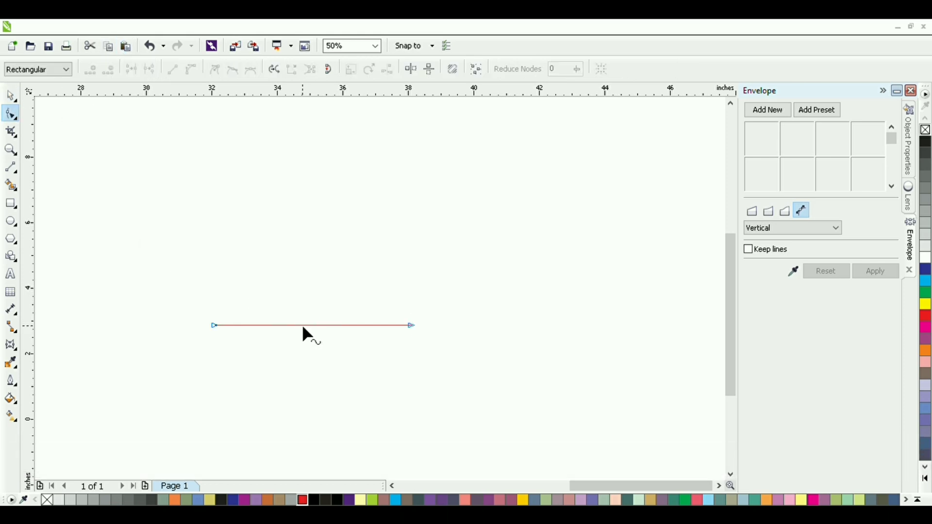
{"action": "left_click", "coordinate": [215, 325]}
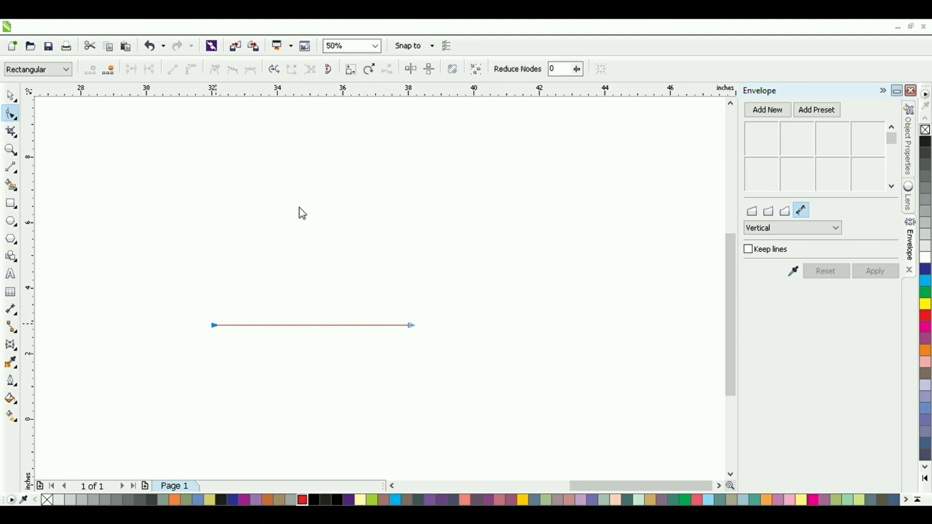
{"action": "right_click", "coordinate": [412, 326]}
{"action": "left_click", "coordinate": [466, 165]}
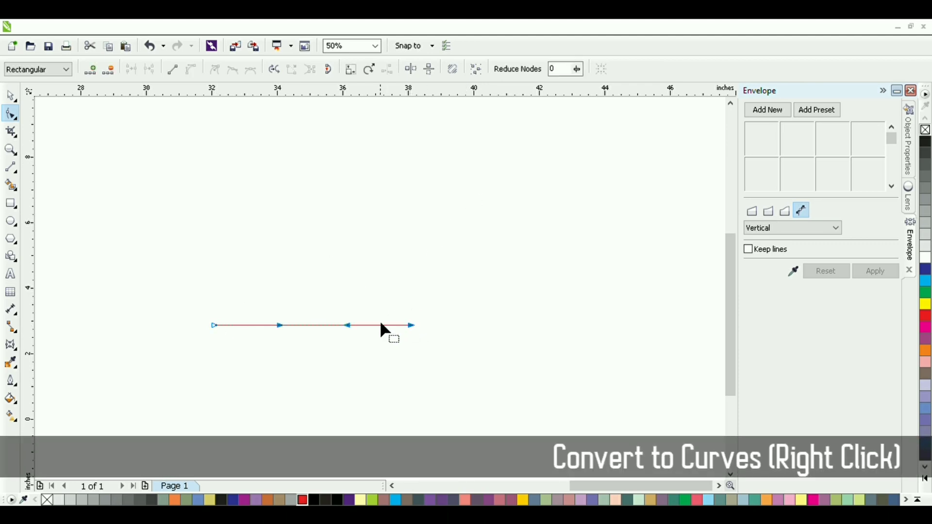
Step: Add a node about two thirds along the curve, raise it, and bend the segments on both sides upward
{"action": "double_click", "coordinate": [354, 326]}
{"action": "left_click_drag", "start_coordinate": [353, 326], "coordinate": [354, 306]}
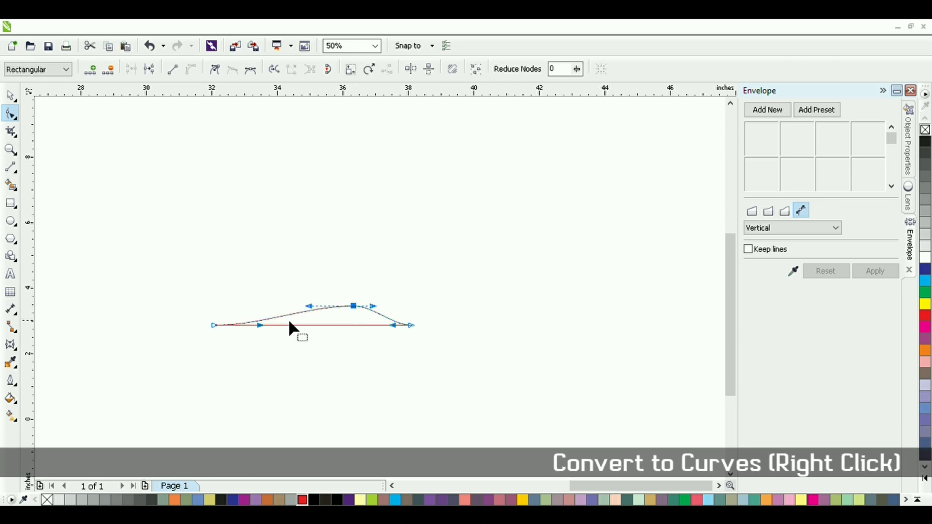
{"action": "left_click_drag", "start_coordinate": [260, 325], "coordinate": [272, 257]}
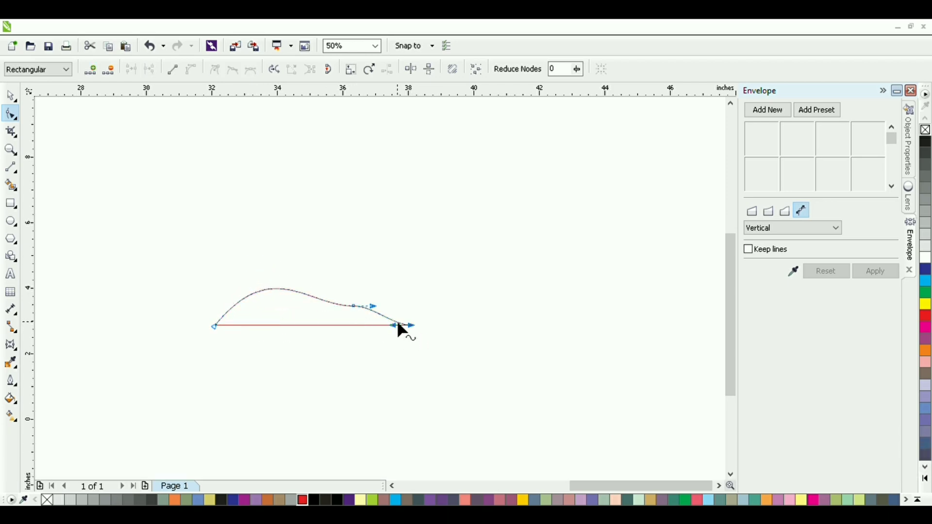
{"action": "left_click_drag", "start_coordinate": [394, 324], "coordinate": [445, 241]}
Step: Adjust the middle node and curve handles to form a fish's upper half with a high back and an upturned tail
{"action": "left_click", "coordinate": [214, 326]}
{"action": "left_click_drag", "start_coordinate": [272, 257], "coordinate": [286, 230]}
{"action": "left_click_drag", "start_coordinate": [309, 306], "coordinate": [371, 300]}
{"action": "left_click_drag", "start_coordinate": [287, 230], "coordinate": [274, 227]}
{"action": "left_click_drag", "start_coordinate": [378, 299], "coordinate": [439, 232]}
{"action": "left_click", "coordinate": [369, 299]}
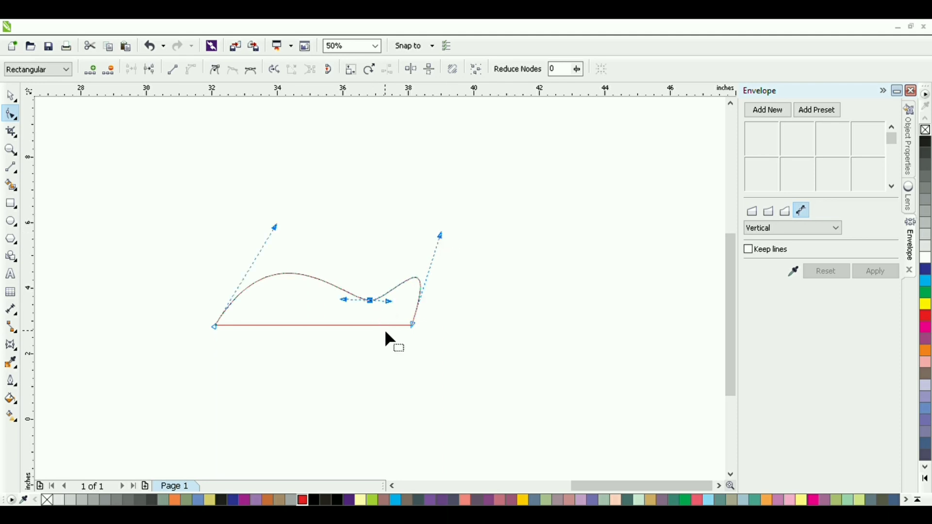
{"action": "left_click_drag", "start_coordinate": [287, 225], "coordinate": [285, 218]}
Step: Smart-fill the area enclosed by the curve and the red line, and mirror the filled shape downward across that line
{"action": "left_click", "coordinate": [11, 185]}
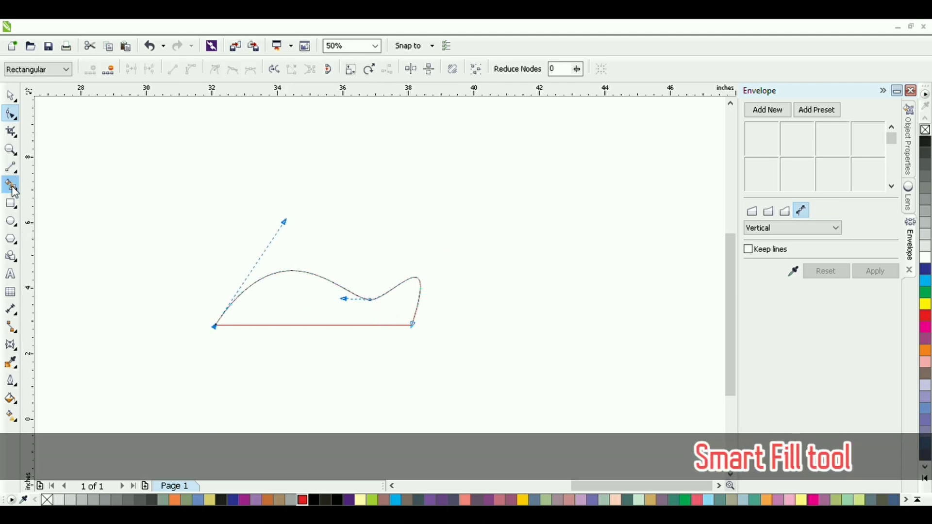
{"action": "left_click", "coordinate": [285, 316]}
{"action": "left_click", "coordinate": [13, 100]}
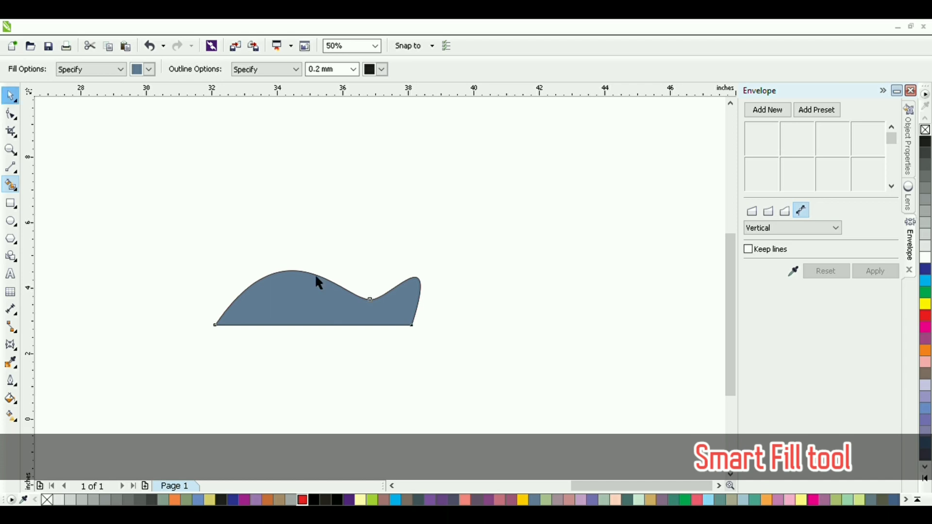
{"action": "left_click", "coordinate": [316, 275]}
{"action": "left_click_drag", "start_coordinate": [317, 266], "coordinate": [319, 354], "text": "ctrl"}
Step: Smart-fill the upper half again and weld it to the mirrored lower half to form one fish shape
{"action": "left_click", "coordinate": [12, 186]}
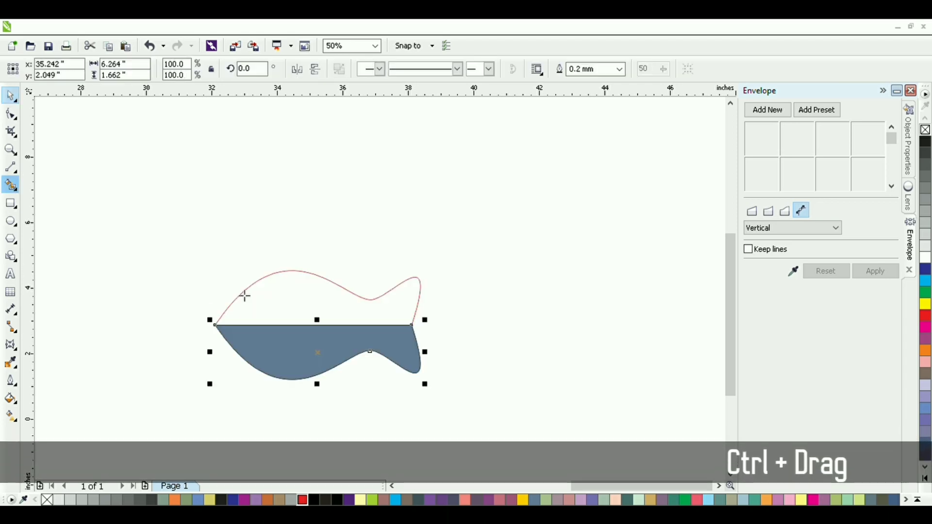
{"action": "left_click", "coordinate": [301, 296]}
{"action": "left_click", "coordinate": [273, 354], "text": "shift"}
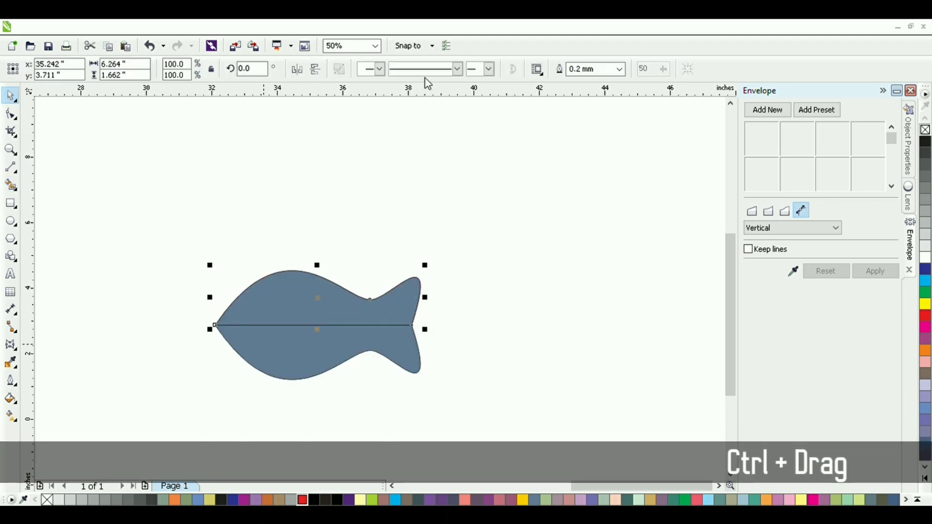
{"action": "left_click", "coordinate": [423, 71]}
{"action": "left_click", "coordinate": [240, 413]}
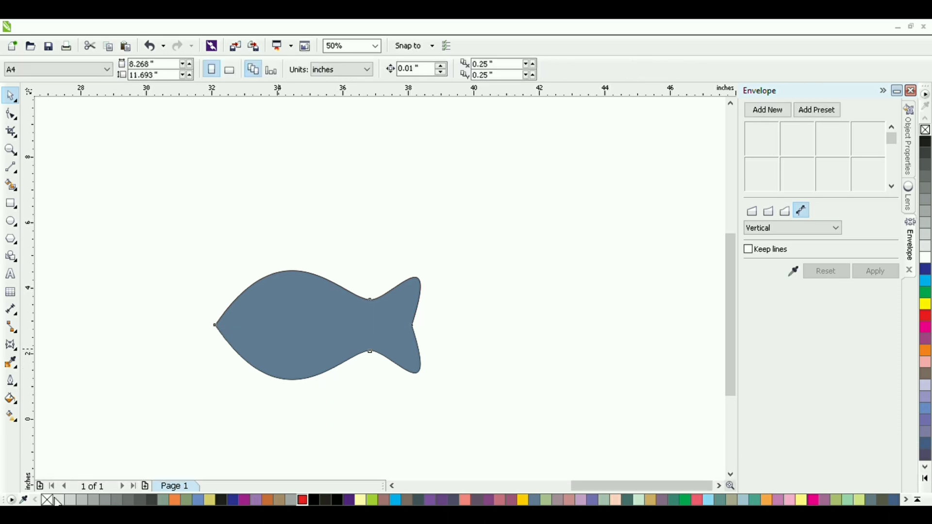
Step: Remove the fish's fill and delete the leftover red construction lines, keeping only the fish outline
{"action": "left_click", "coordinate": [279, 350]}
{"action": "left_click", "coordinate": [47, 500]}
{"action": "left_click", "coordinate": [472, 249]}
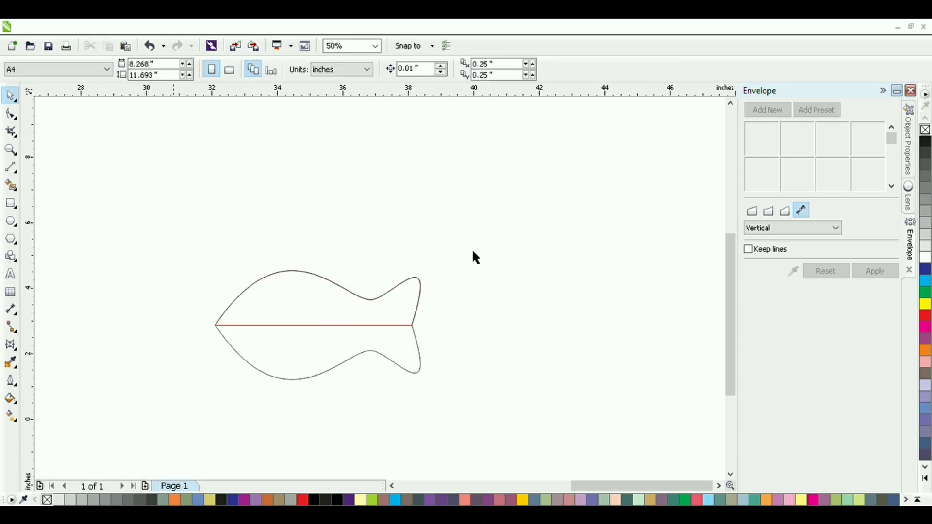
{"action": "key", "text": "ctrl+a"}
{"action": "left_click", "coordinate": [452, 241]}
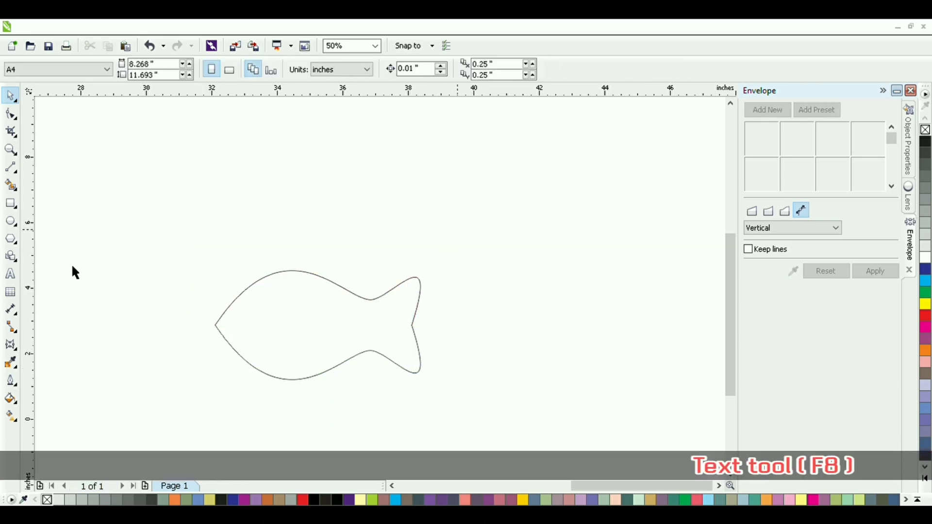
Step: Add the artistic text "FISH" beside the fish's tail
{"action": "key", "text": "F8"}
{"action": "left_click", "coordinate": [462, 340]}
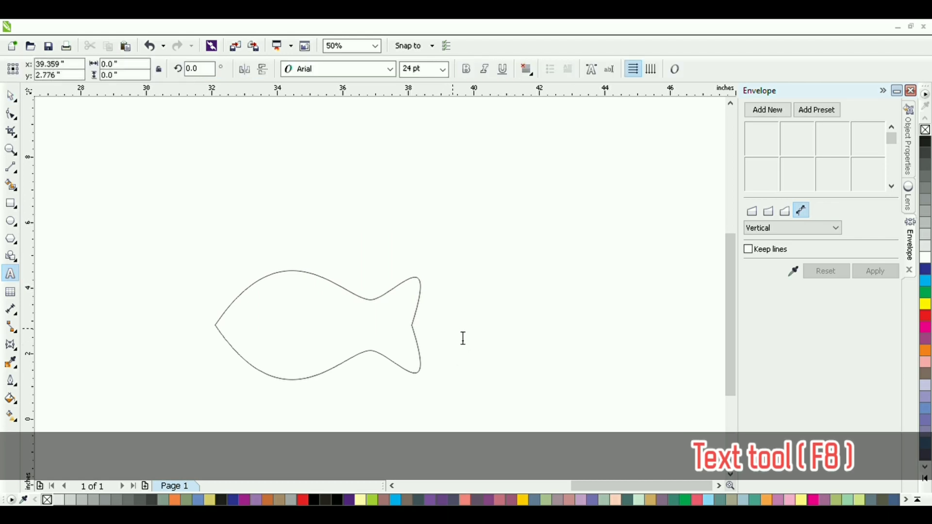
{"action": "type", "text": "FISH"}
{"action": "left_click", "coordinate": [12, 97]}
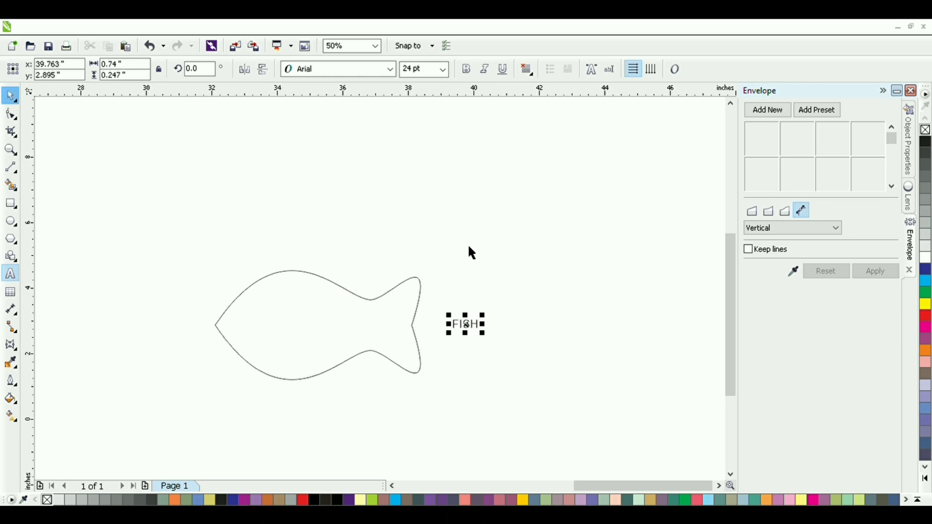
Step: Change the font of the FISH text to Bauhaus 93
{"action": "left_click", "coordinate": [465, 331]}
{"action": "left_click", "coordinate": [465, 324]}
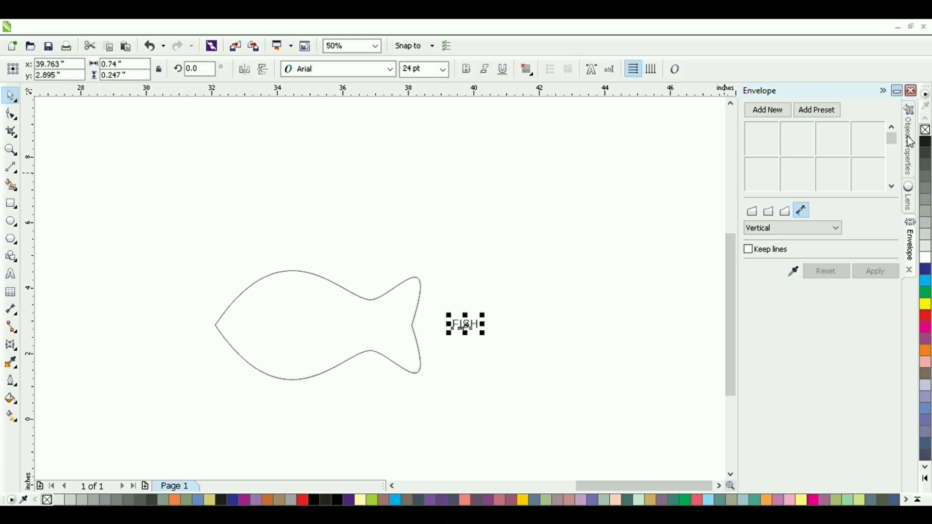
{"action": "left_click", "coordinate": [908, 141]}
{"action": "left_click", "coordinate": [748, 118]}
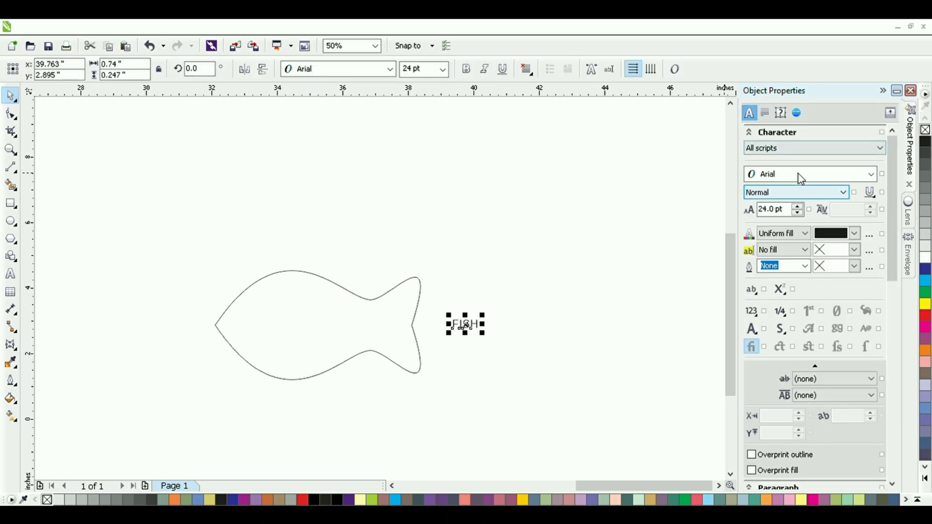
{"action": "left_click", "coordinate": [797, 174]}
{"action": "left_click", "coordinate": [785, 202]}
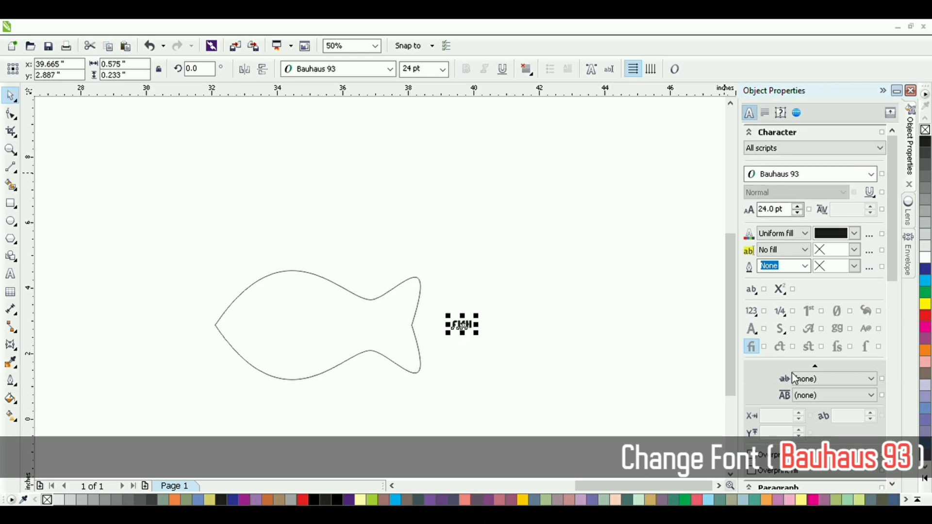
Step: Enlarge the FISH text to about 5.3 inches wide against the fish outline and move it beside the tail
{"action": "scroll", "coordinate": [794, 378], "scroll_direction": "down", "scroll_amount": 4}
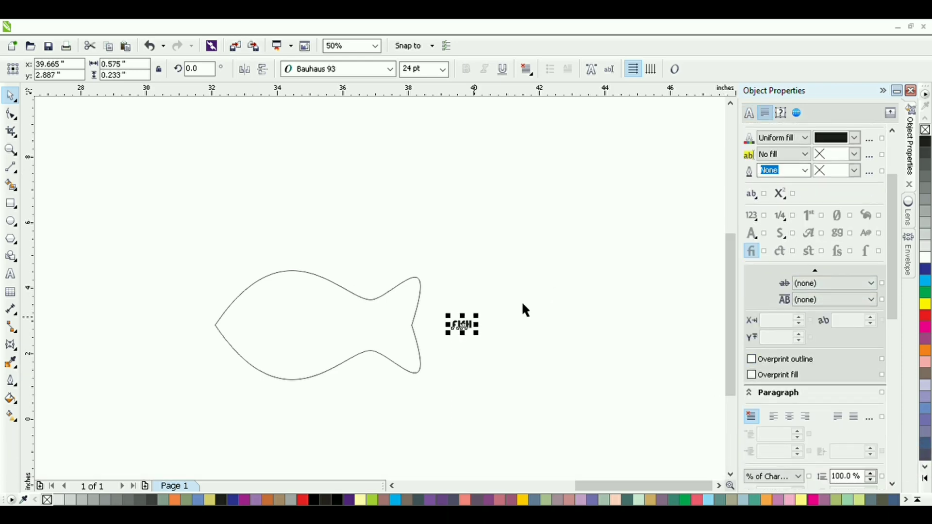
{"action": "left_click_drag", "start_coordinate": [477, 316], "coordinate": [567, 279]}
{"action": "left_click_drag", "start_coordinate": [526, 313], "coordinate": [307, 347]}
{"action": "left_click_drag", "start_coordinate": [348, 313], "coordinate": [414, 286]}
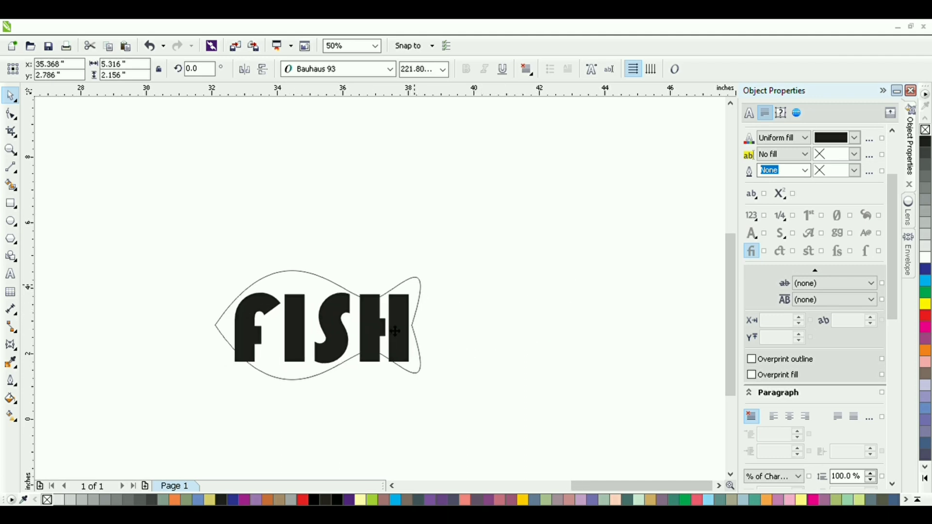
{"action": "left_click_drag", "start_coordinate": [396, 331], "coordinate": [391, 325]}
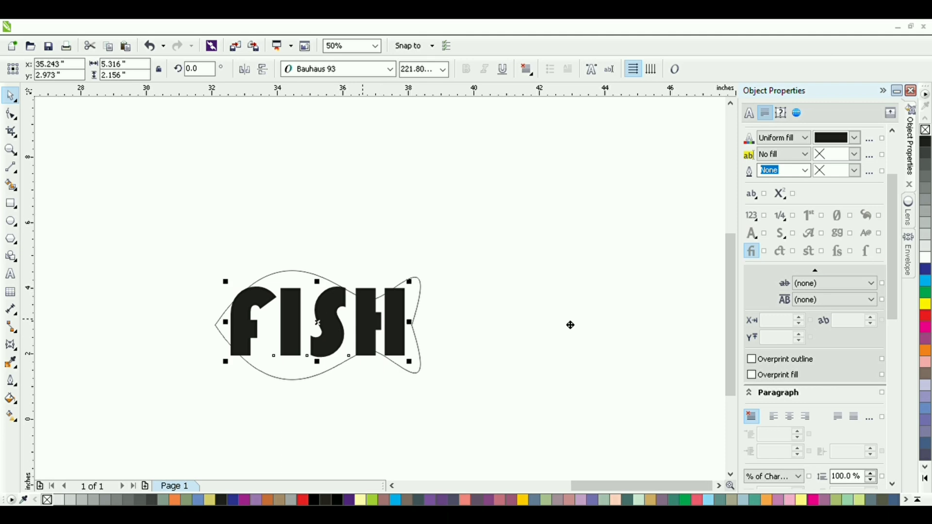
{"action": "left_click_drag", "start_coordinate": [570, 324], "coordinate": [589, 320]}
Step: Set the FISH text's character spacing to -10% and shift the text slightly farther from the tail
{"action": "scroll", "coordinate": [801, 358], "scroll_direction": "down", "scroll_amount": 3}
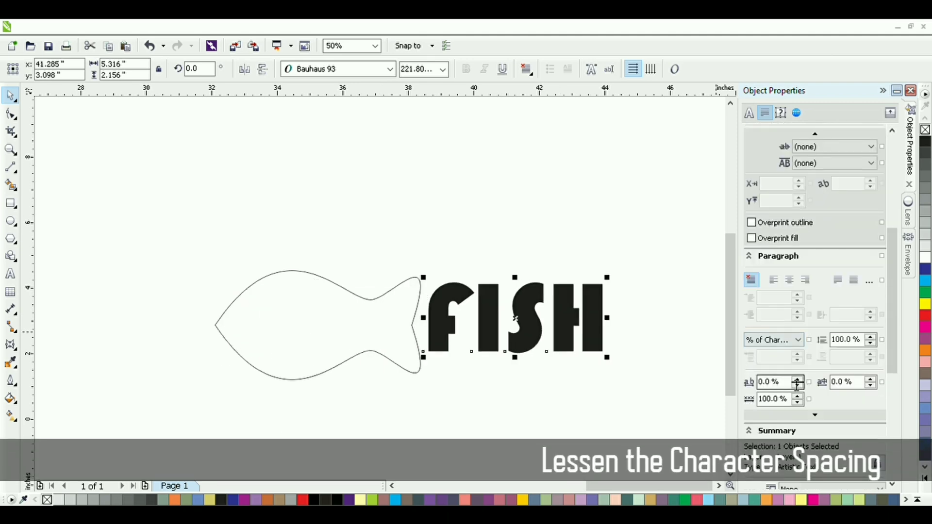
{"action": "left_click", "coordinate": [796, 385]}
{"action": "left_click", "coordinate": [797, 385]}
{"action": "left_click", "coordinate": [796, 385]}
{"action": "left_click", "coordinate": [796, 385]}
{"action": "left_click", "coordinate": [796, 385]}
{"action": "left_click", "coordinate": [796, 385]}
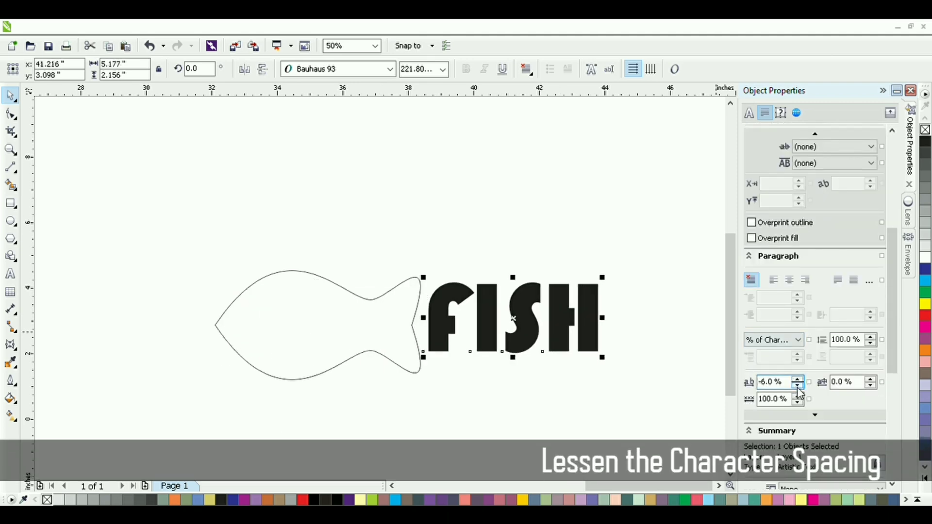
{"action": "left_click", "coordinate": [798, 385]}
{"action": "left_click", "coordinate": [797, 385]}
{"action": "left_click", "coordinate": [797, 386]}
{"action": "left_click", "coordinate": [797, 385]}
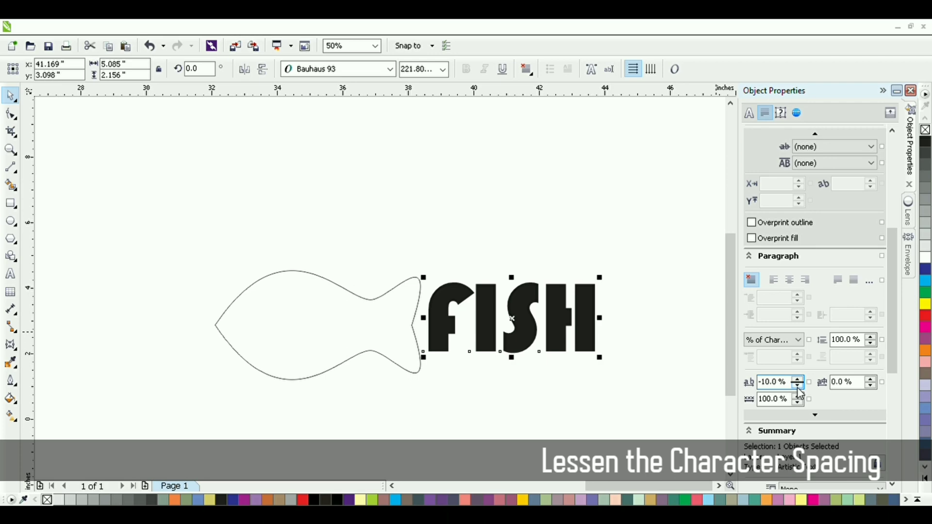
{"action": "left_click", "coordinate": [438, 355]}
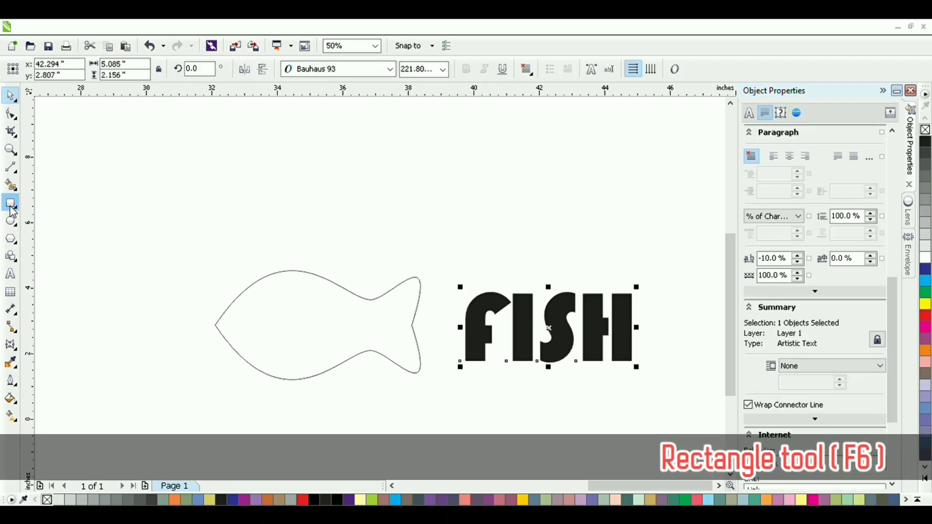
Step: Draw a rectangle about 0.34 by 2.12 inches against the outer edge of the F and fill it black
{"action": "left_click", "coordinate": [11, 205]}
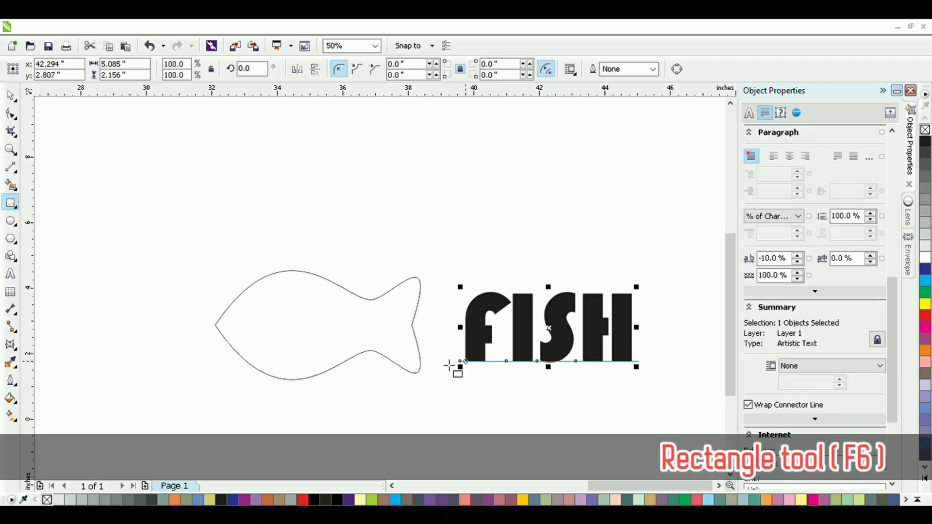
{"action": "scroll", "coordinate": [454, 370], "scroll_direction": "up", "scroll_amount": 1}
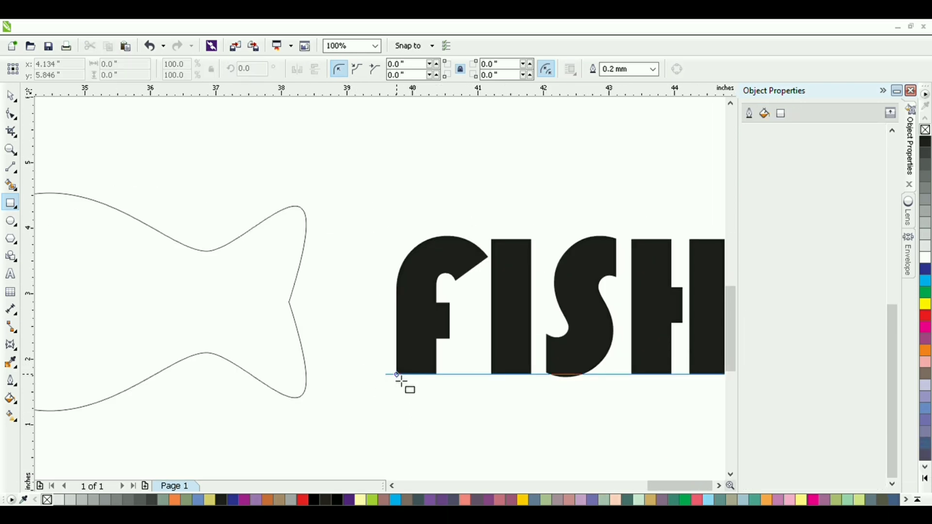
{"action": "mouse_move", "coordinate": [397, 375]}
{"action": "left_mouse_down"}
{"action": "mouse_move", "coordinate": [365, 236]}
{"action": "mouse_move", "coordinate": [372, 235]}
{"action": "left_mouse_up"}
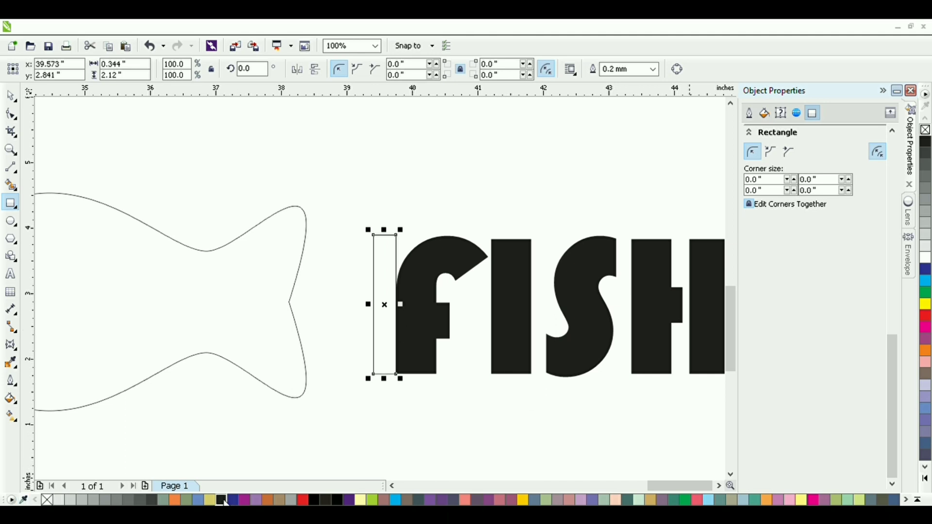
{"action": "left_click", "coordinate": [13, 95]}
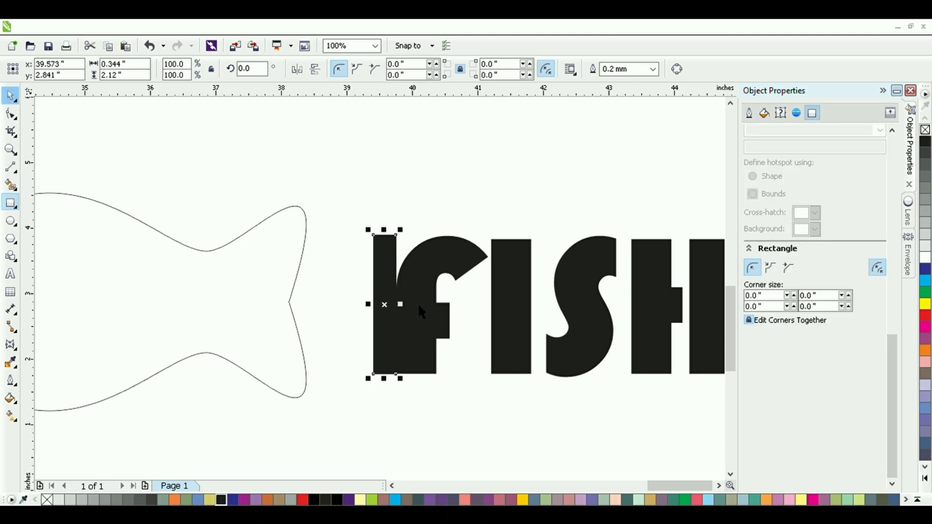
Step: Lower the black rectangle's top edge to shorten it to about 1.95 inches high
{"action": "left_click", "coordinate": [383, 291], "text": "shift"}
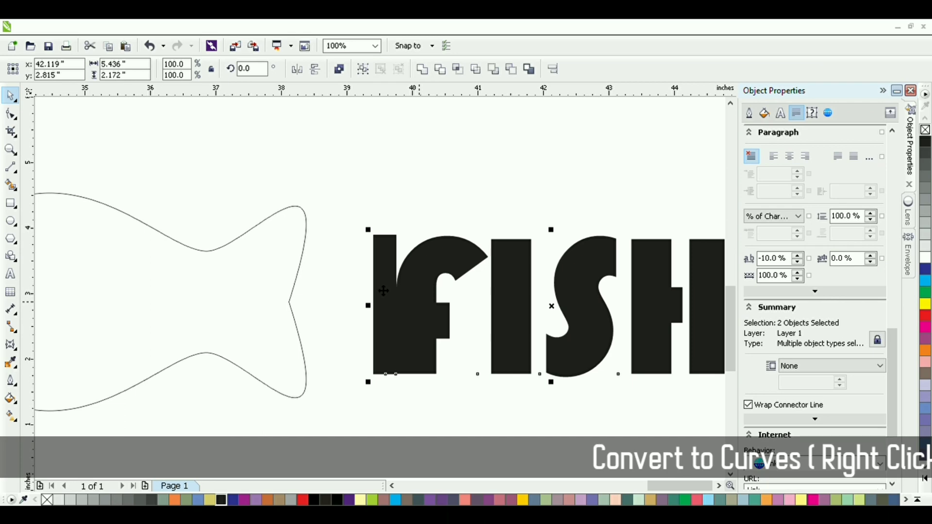
{"action": "left_click", "coordinate": [386, 243]}
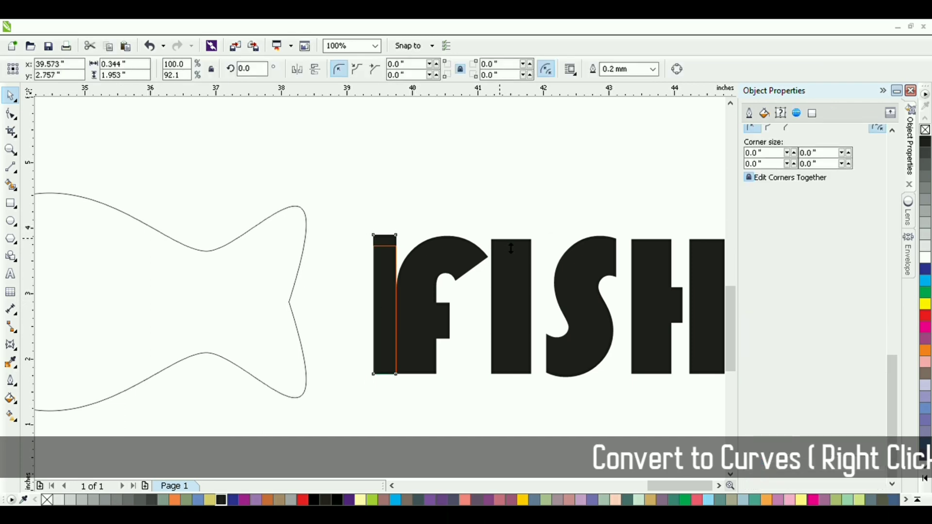
{"action": "left_click_drag", "start_coordinate": [510, 248], "coordinate": [509, 249]}
Step: Weld the black rectangle and the FISH lettering into one shape
{"action": "left_click", "coordinate": [16, 95]}
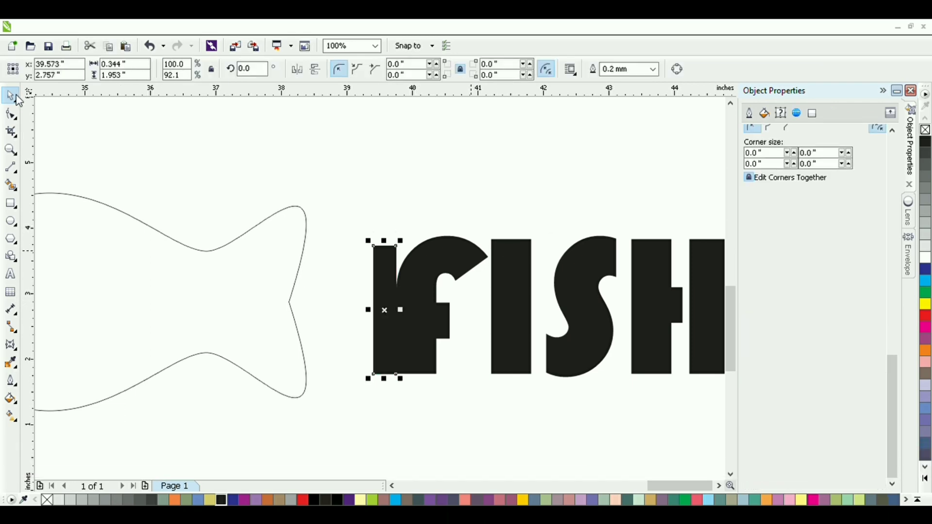
{"action": "left_click", "coordinate": [427, 311], "text": "shift"}
{"action": "left_click", "coordinate": [512, 68]}
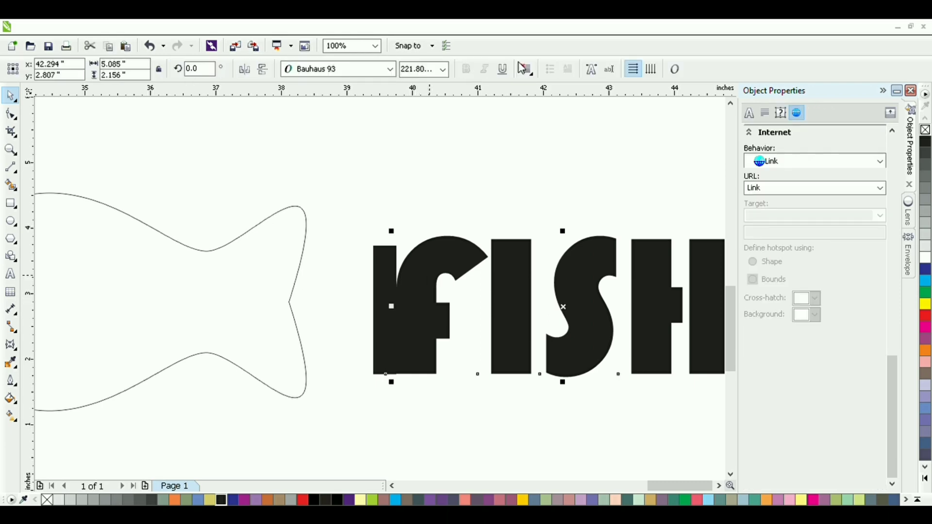
{"action": "left_click", "coordinate": [383, 321]}
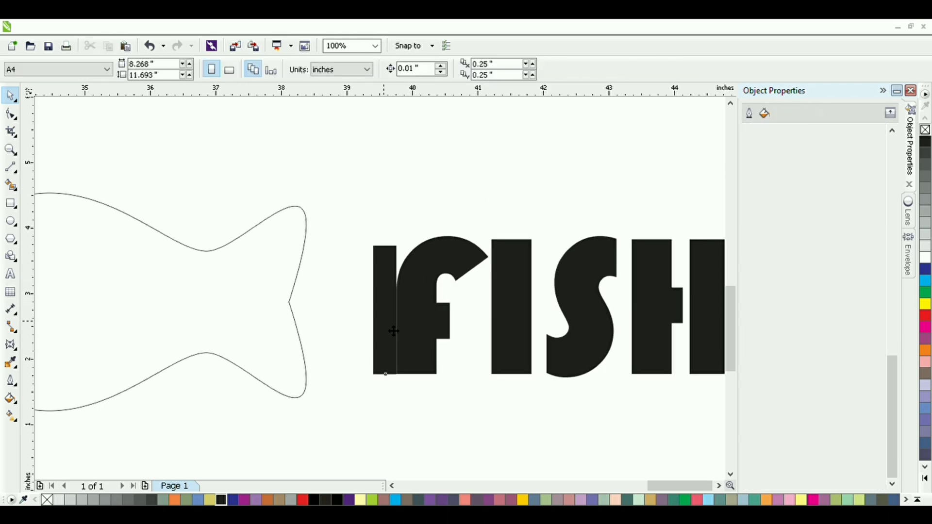
{"action": "left_click", "coordinate": [432, 335], "text": "shift"}
{"action": "left_click", "coordinate": [423, 68]}
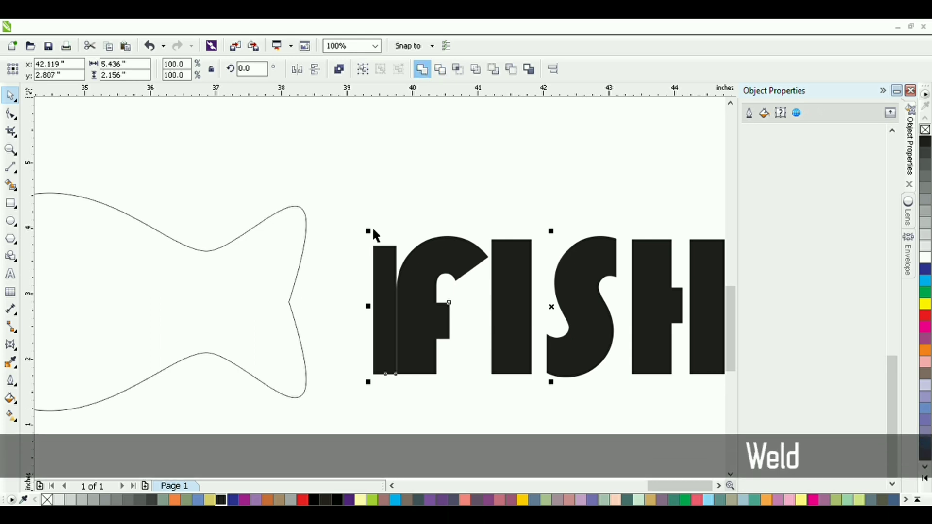
Step: Create an unconstrained envelope with vertical mapping from the fish outline and apply it to the welded FISH lettering
{"action": "left_click_drag", "start_coordinate": [204, 328], "coordinate": [371, 355]}
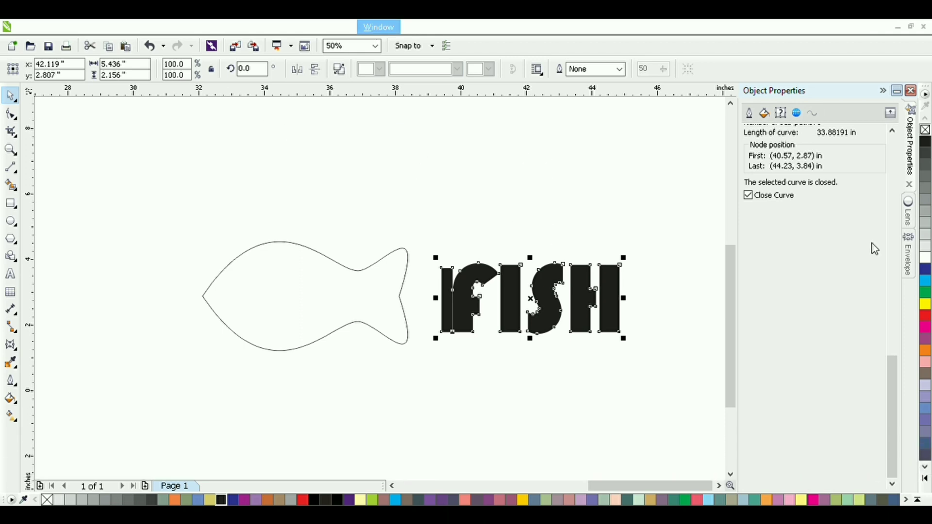
{"action": "left_click", "coordinate": [908, 264]}
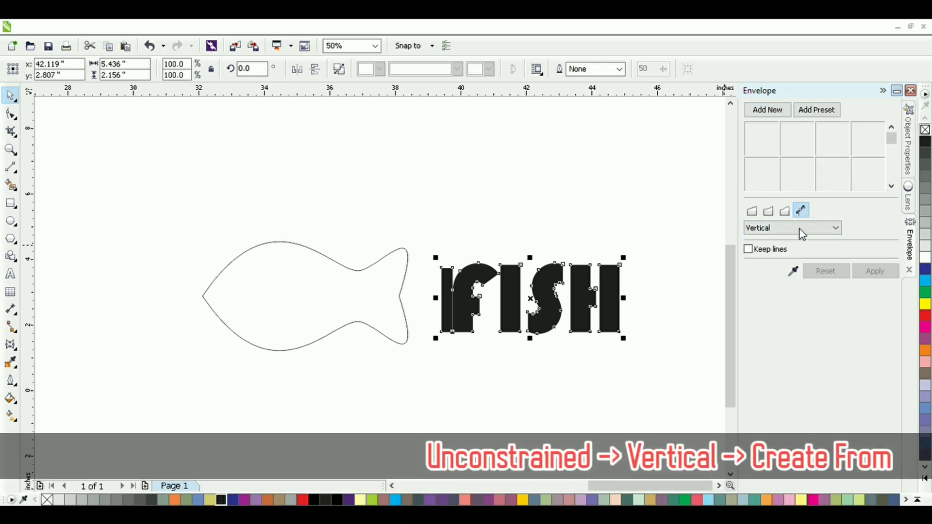
{"action": "left_click", "coordinate": [792, 271]}
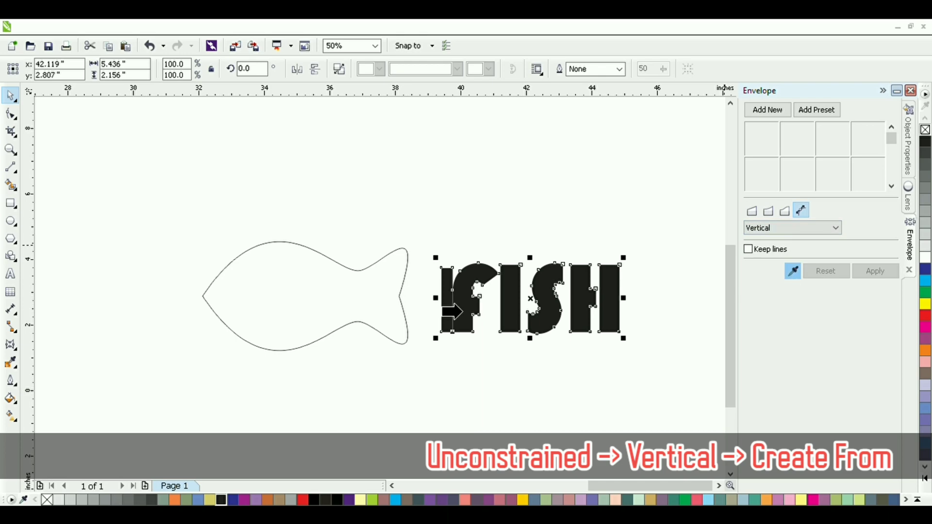
{"action": "left_click", "coordinate": [359, 305]}
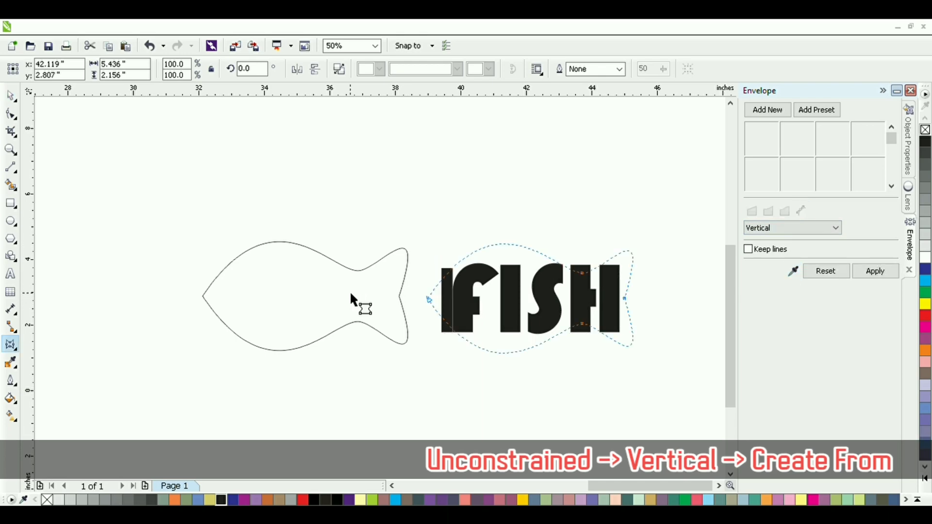
{"action": "left_click", "coordinate": [871, 275]}
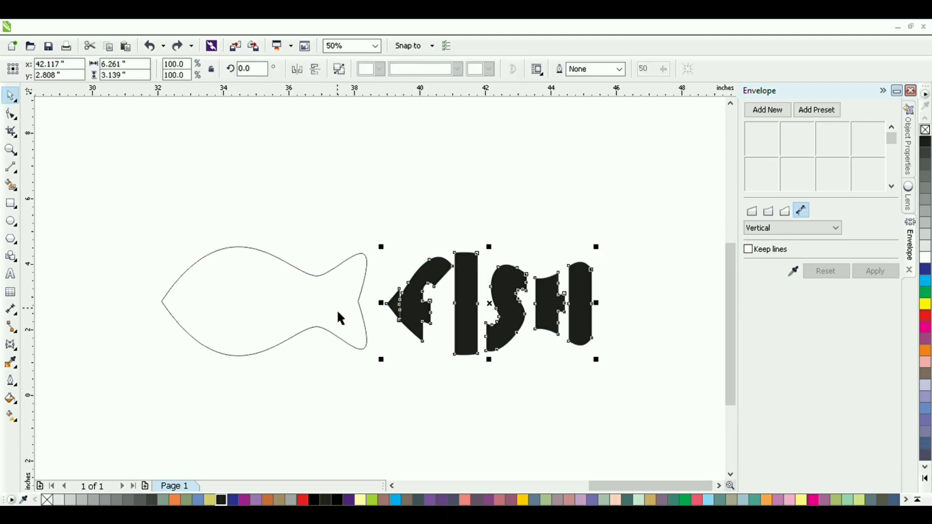
Step: Move the fish-shaped lettering onto the fish outline, aligning its pointed tip with the outline's nose
{"action": "scroll", "coordinate": [336, 309], "scroll_direction": "up", "scroll_amount": 1}
{"action": "left_click_drag", "start_coordinate": [337, 309], "coordinate": [574, 334]}
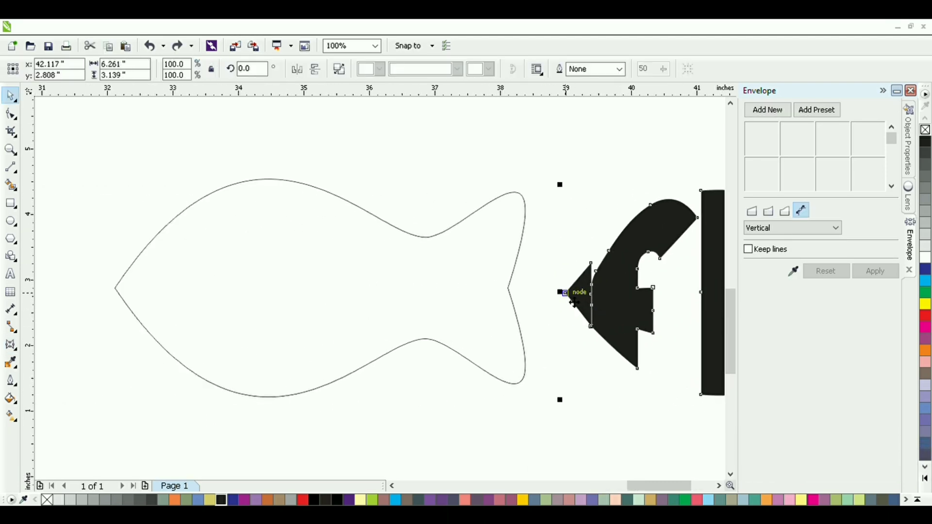
{"action": "left_click_drag", "start_coordinate": [574, 302], "coordinate": [125, 298]}
{"action": "left_click", "coordinate": [83, 297]}
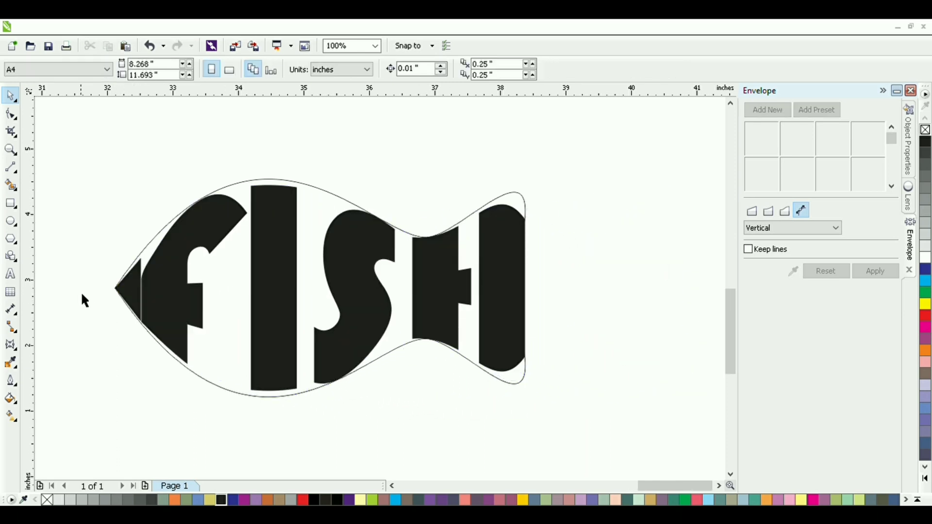
Step: Draw 2-point lines across the gap between the F and the outline: a diagonal about 0.56 by 0.51 inches above, a vertical below the stem
{"action": "scroll", "coordinate": [347, 239], "scroll_direction": "up", "scroll_amount": 2}
{"action": "scroll", "coordinate": [383, 233], "scroll_direction": "left", "scroll_amount": 1}
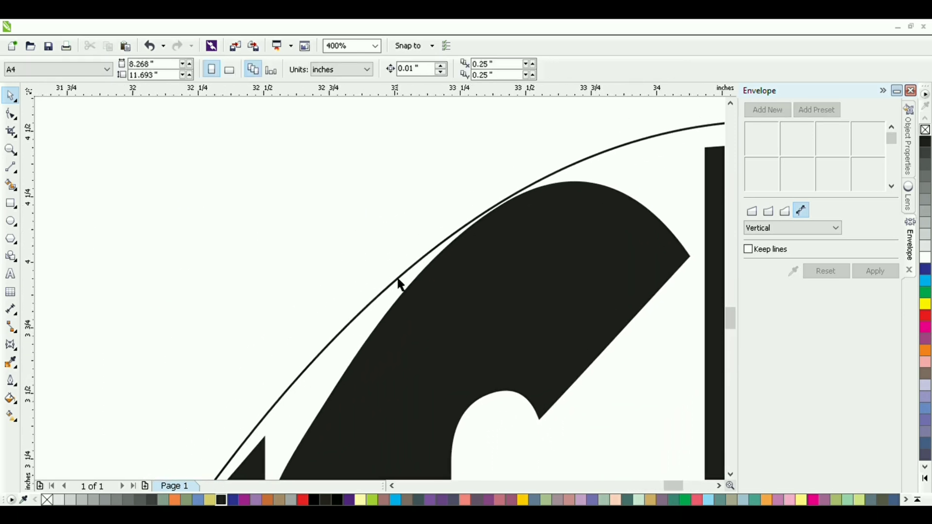
{"action": "left_click", "coordinate": [10, 168]}
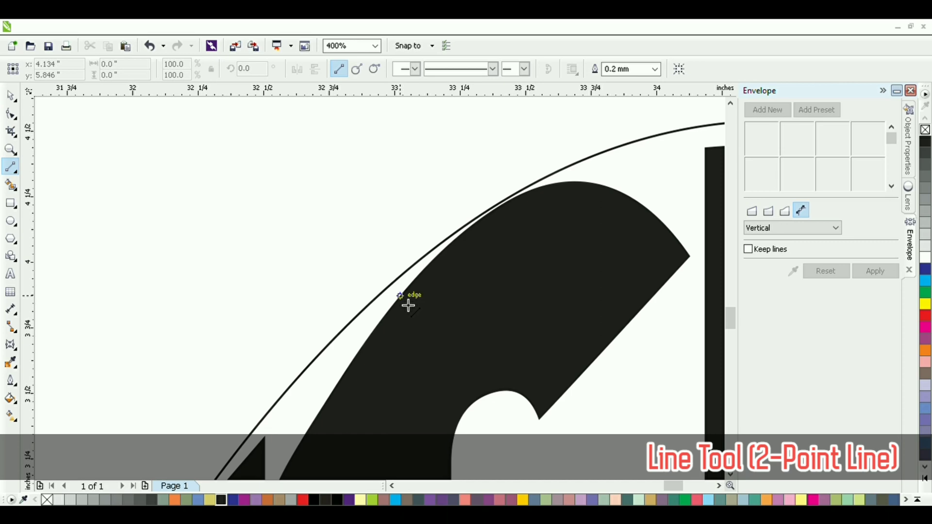
{"action": "left_click_drag", "start_coordinate": [408, 306], "coordinate": [551, 171]}
{"action": "scroll", "coordinate": [266, 391], "scroll_direction": "down", "scroll_amount": 2}
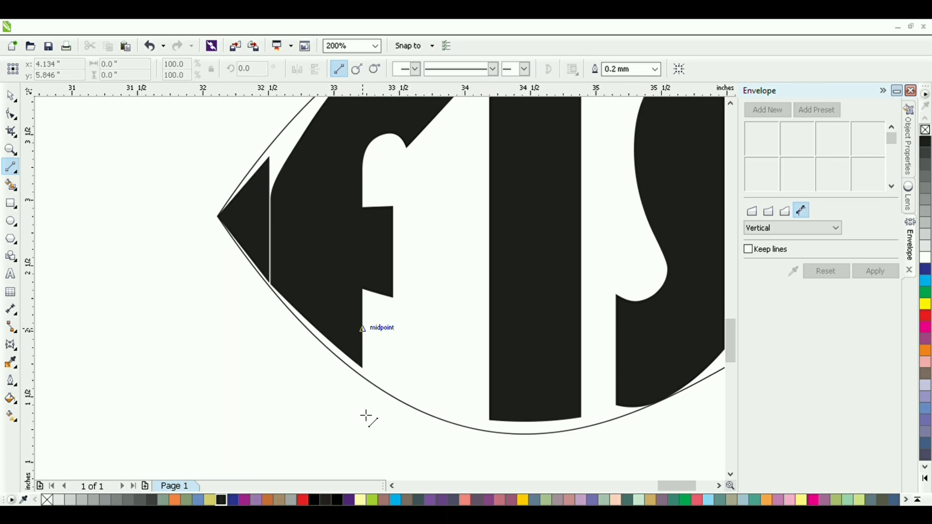
{"action": "left_click_drag", "start_coordinate": [362, 328], "coordinate": [366, 417]}
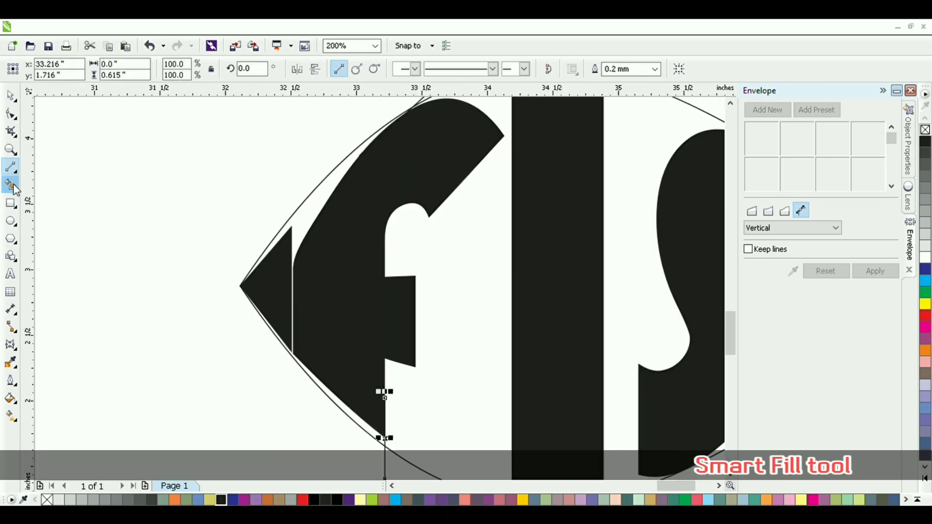
Step: Smart Fill the gap between the F and the fish outline, and delete the two helper lines
{"action": "left_click", "coordinate": [14, 188]}
{"action": "left_click", "coordinate": [315, 232]}
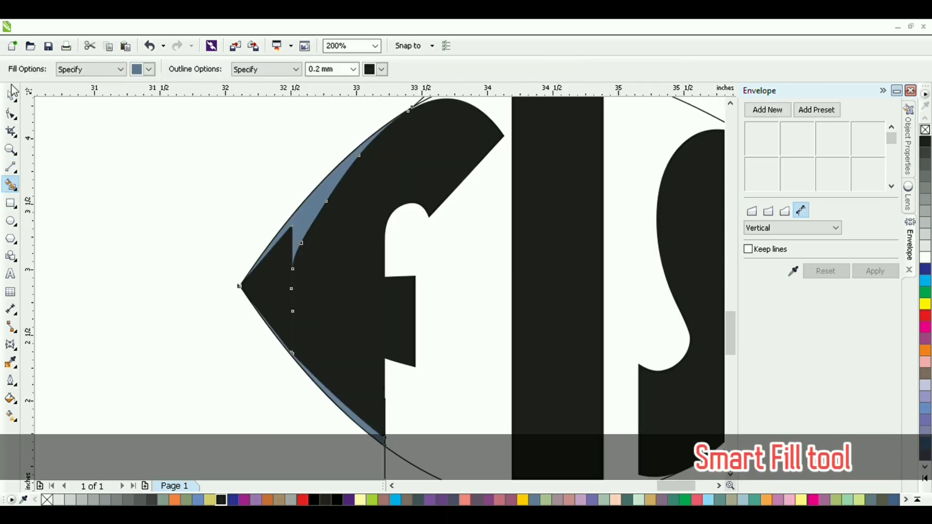
{"action": "key", "text": "space"}
{"action": "left_click", "coordinate": [386, 461]}
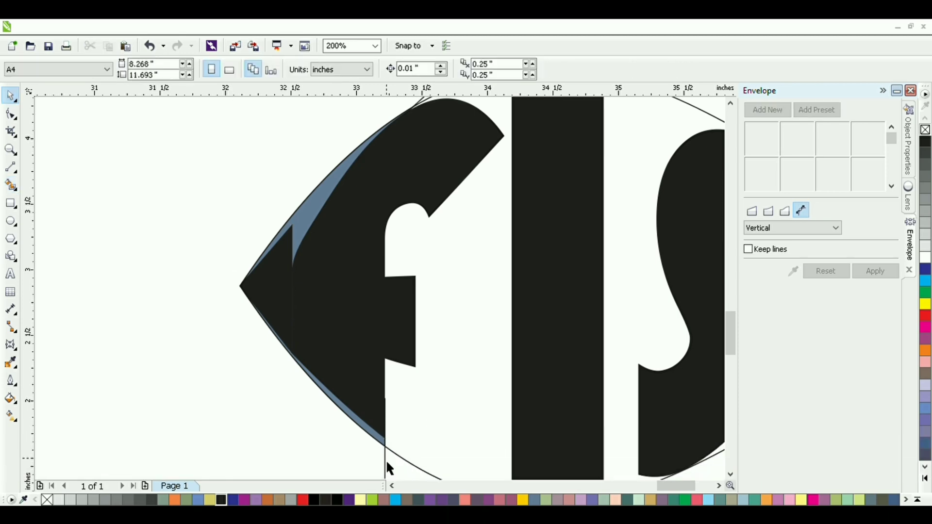
{"action": "scroll", "coordinate": [432, 245], "scroll_direction": "up", "scroll_amount": 3}
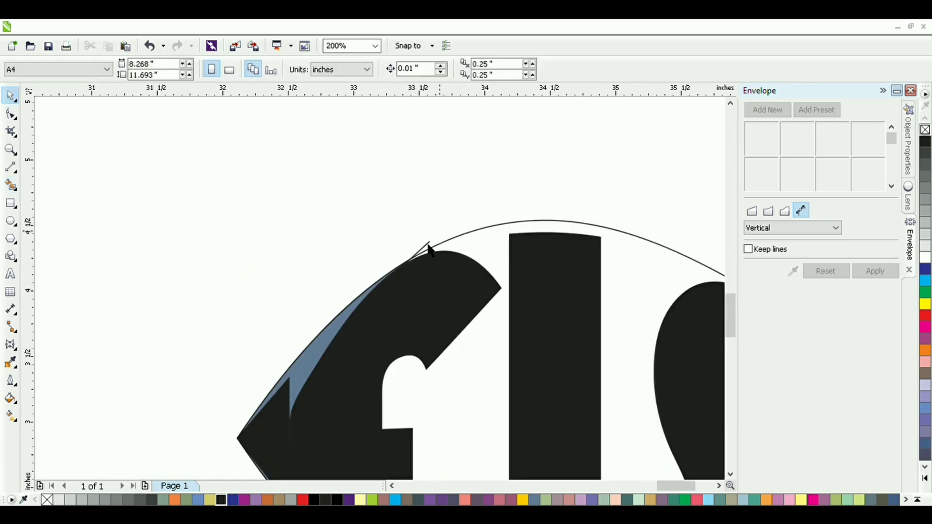
{"action": "left_click", "coordinate": [425, 246]}
{"action": "key", "text": "Delete"}
Step: Recolour the filled gap piece around the F black to match the lettering
{"action": "left_click_drag", "start_coordinate": [372, 316], "coordinate": [447, 206]}
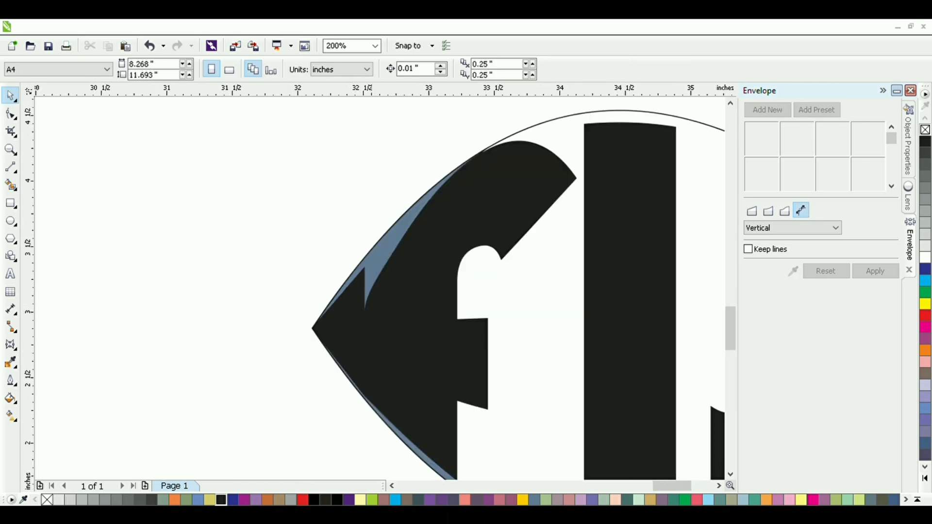
{"action": "left_click", "coordinate": [408, 361]}
{"action": "left_click", "coordinate": [396, 269]}
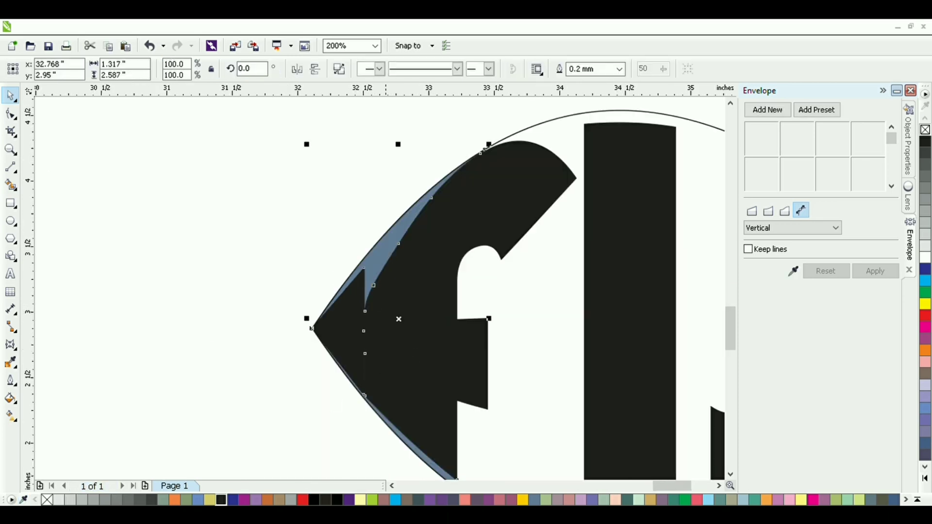
{"action": "left_click", "coordinate": [287, 390]}
{"action": "scroll", "coordinate": [287, 391], "scroll_direction": "down", "scroll_amount": 1}
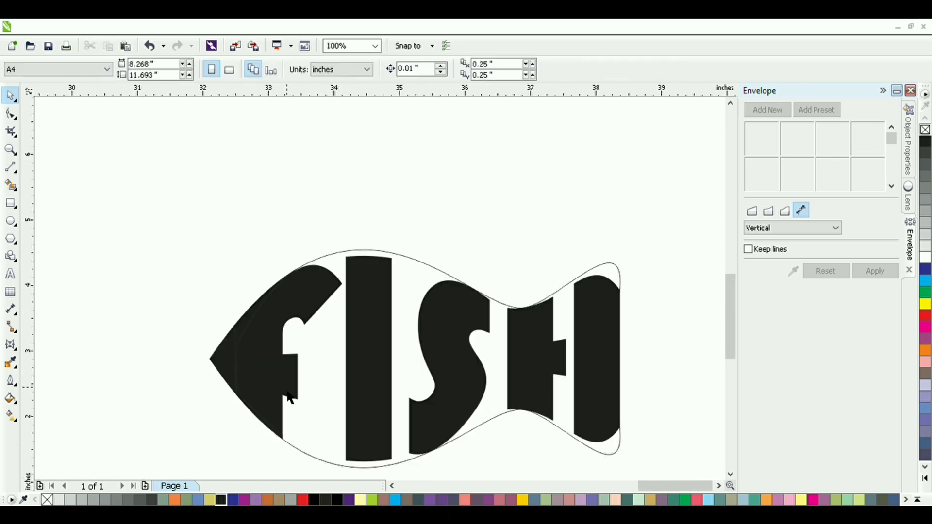
Step: Delete the thin fish outline around the lettering
{"action": "left_click_drag", "start_coordinate": [286, 387], "coordinate": [304, 366]}
{"action": "left_click", "coordinate": [332, 373]}
{"action": "key", "text": "Delete"}
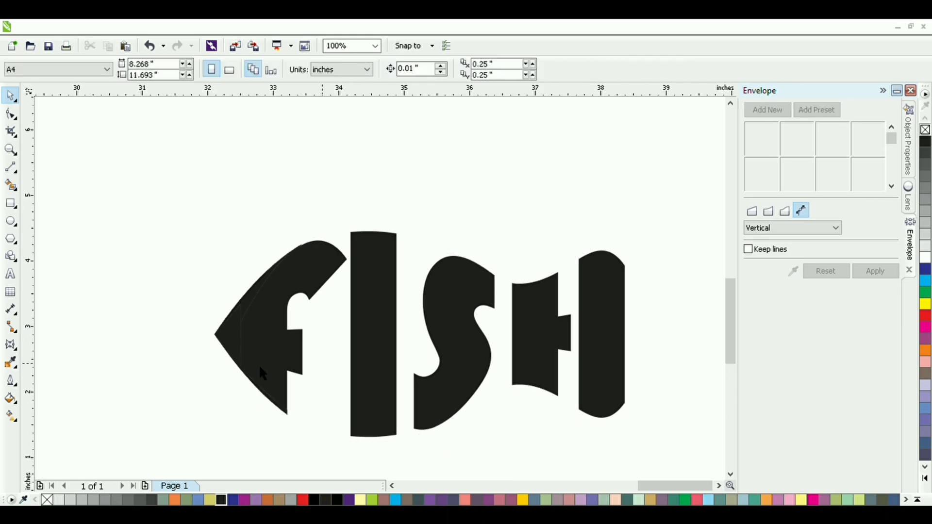
Step: Draw a small circle for the eye, place it on the F near the nose and scale it to about 0.2 inches
{"action": "left_click", "coordinate": [11, 221]}
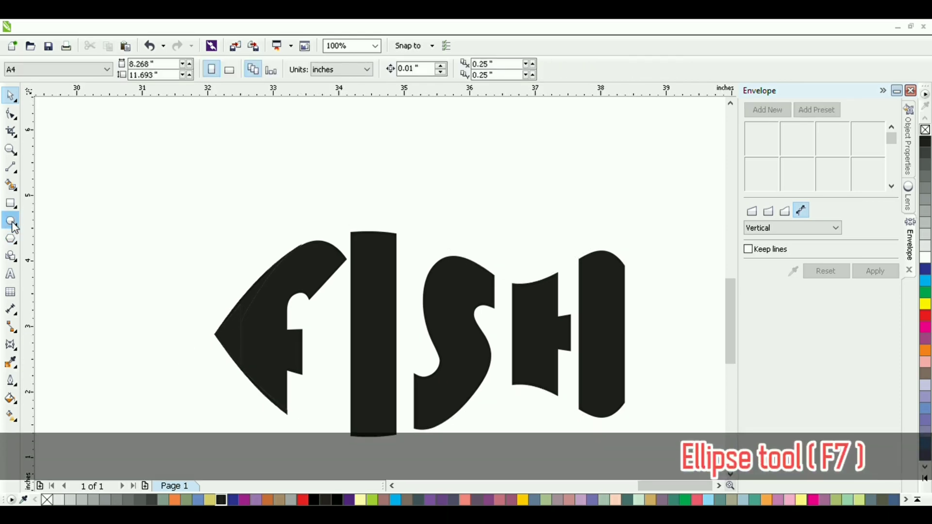
{"action": "left_click_drag", "start_coordinate": [177, 277], "coordinate": [193, 293]}
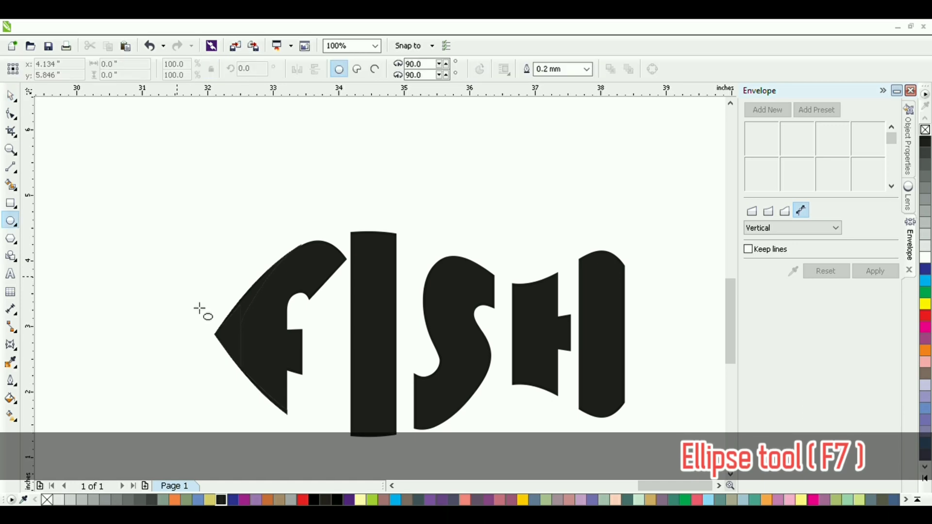
{"action": "left_click", "coordinate": [12, 99]}
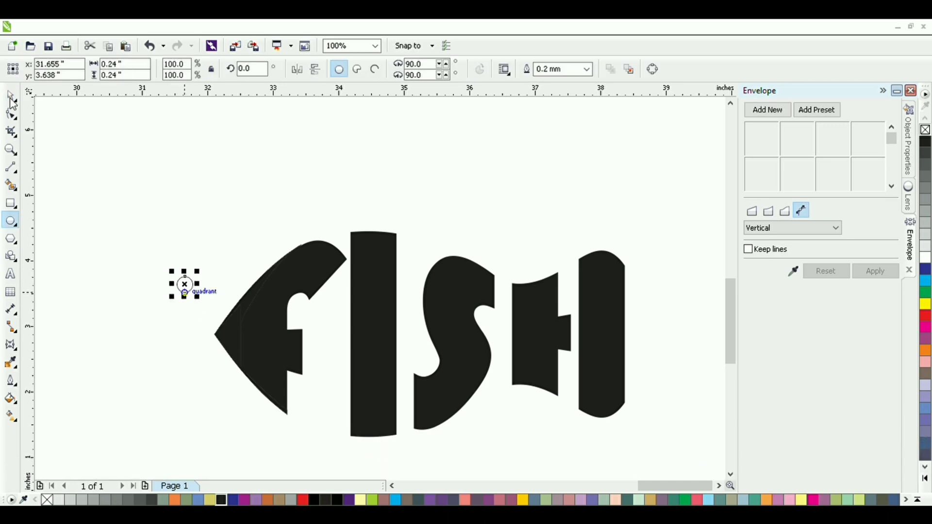
{"action": "left_click", "coordinate": [138, 282]}
{"action": "scroll", "coordinate": [225, 278], "scroll_direction": "up", "scroll_amount": 1}
{"action": "left_click_drag", "start_coordinate": [251, 345], "coordinate": [291, 362]}
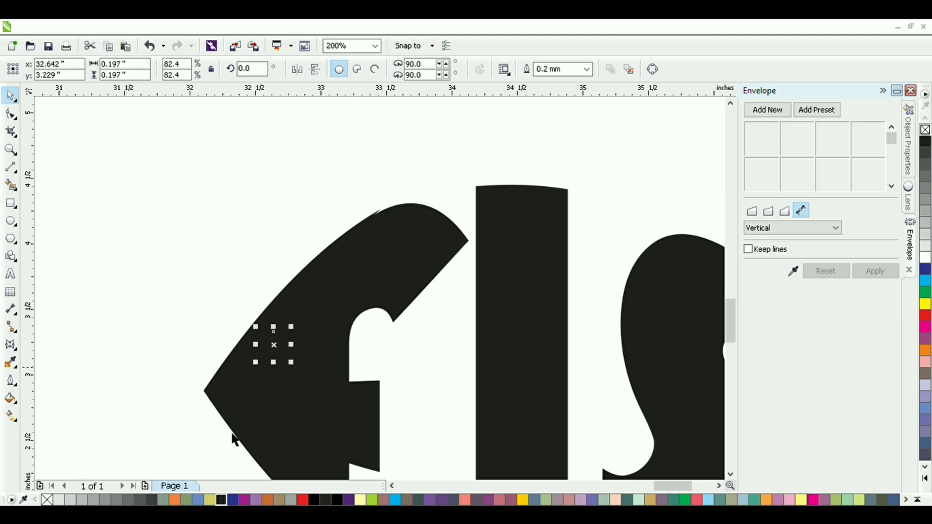
Step: Fill the eye circle on the F with light grey
{"action": "scroll", "coordinate": [205, 427], "scroll_direction": "down", "scroll_amount": 1}
{"action": "scroll", "coordinate": [219, 454], "scroll_direction": "up", "scroll_amount": 1}
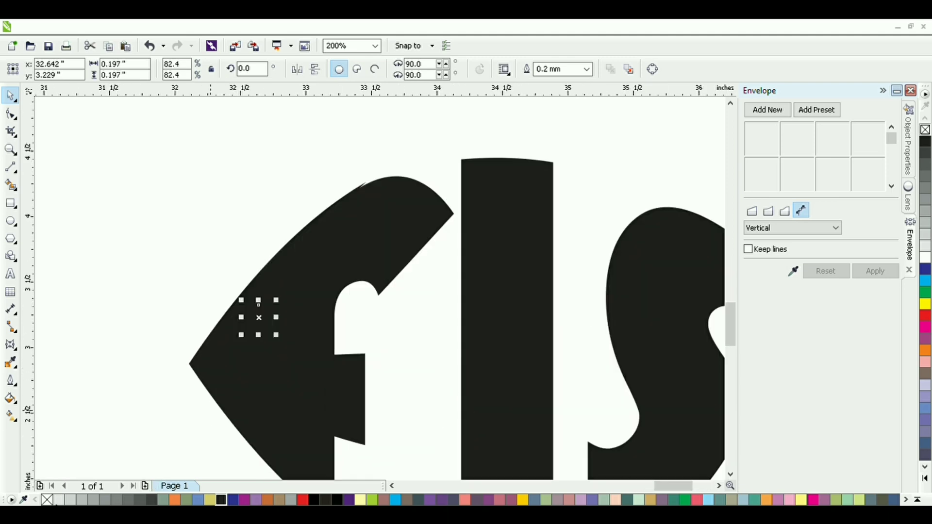
{"action": "left_click", "coordinate": [59, 500]}
{"action": "left_click", "coordinate": [154, 344]}
{"action": "scroll", "coordinate": [155, 344], "scroll_direction": "down", "scroll_amount": 1}
{"action": "left_click_drag", "start_coordinate": [155, 345], "coordinate": [208, 315]}
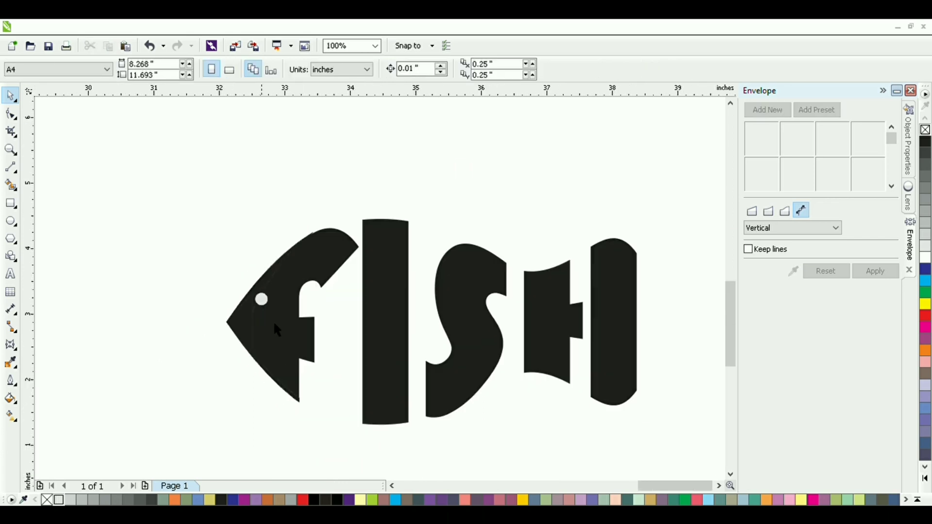
Step: Enlarge the eye circle to about 0.32 inches and nudge it slightly within the fish's head
{"action": "left_click", "coordinate": [261, 304]}
{"action": "left_click_drag", "start_coordinate": [280, 324], "coordinate": [287, 333]}
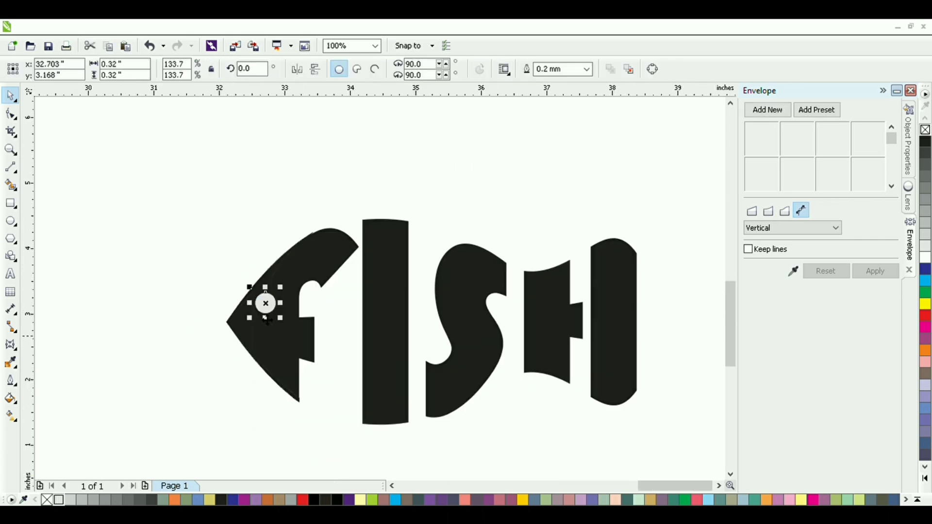
{"action": "left_click", "coordinate": [186, 332]}
{"action": "left_click", "coordinate": [263, 305]}
{"action": "key", "text": "Up"}
{"action": "key", "text": "Right"}
Step: Trim the eye circle out of the lettering to leave a round hole in the fish's head
{"action": "key", "text": "ctrl+a"}
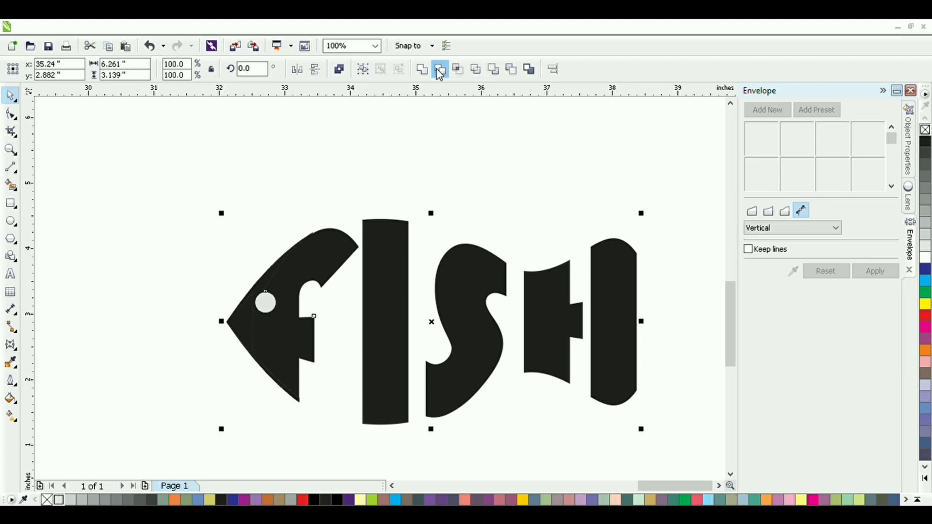
{"action": "left_click", "coordinate": [227, 276]}
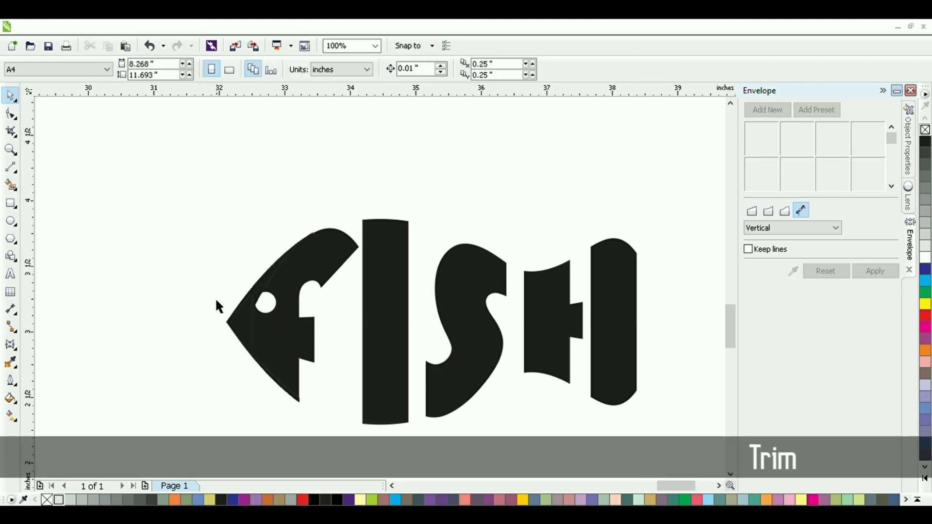
{"action": "scroll", "coordinate": [217, 306], "scroll_direction": "up", "scroll_amount": 1}
{"action": "scroll", "coordinate": [182, 314], "scroll_direction": "down", "scroll_amount": 1}
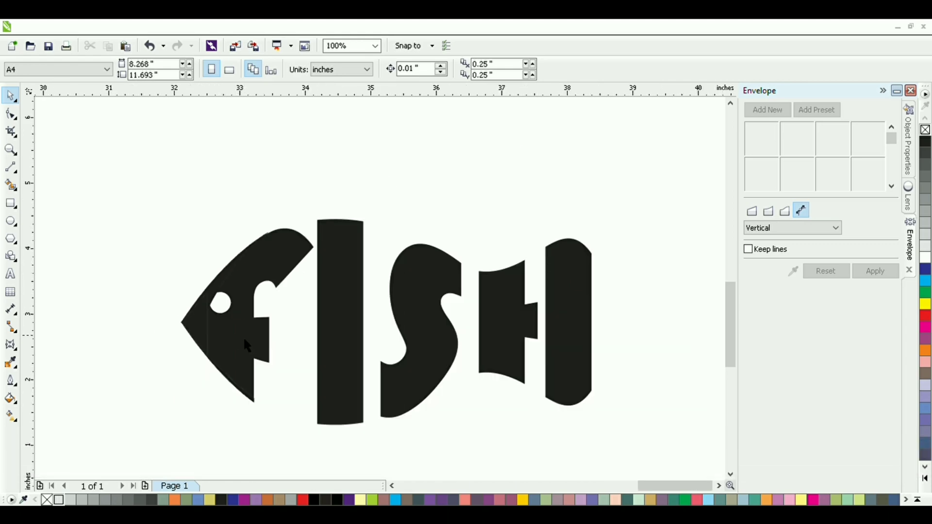
Step: Select all the lettering pieces and weld them with the head's gap piece into one shape
{"action": "left_click", "coordinate": [253, 345]}
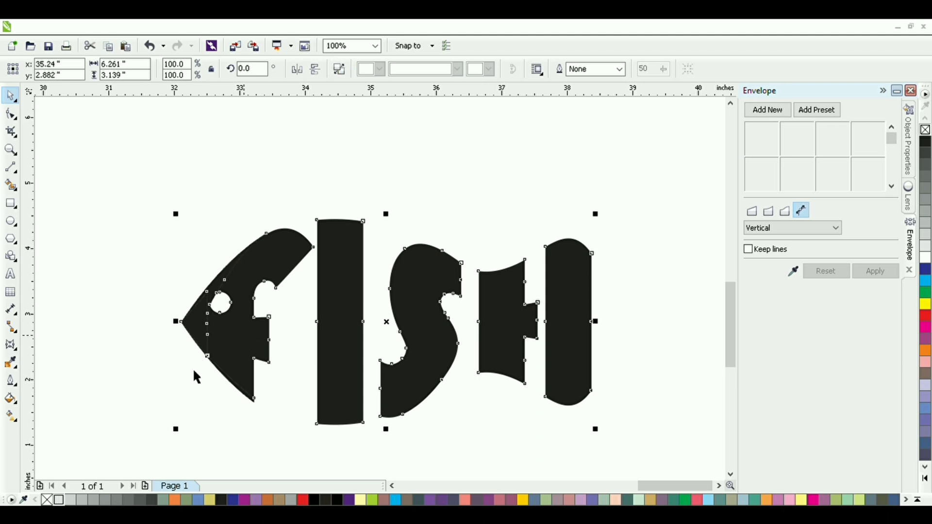
{"action": "mouse_move", "coordinate": [146, 433]}
{"action": "left_mouse_down"}
{"action": "mouse_move", "coordinate": [286, 398]}
{"action": "mouse_move", "coordinate": [636, 180]}
{"action": "left_mouse_up"}
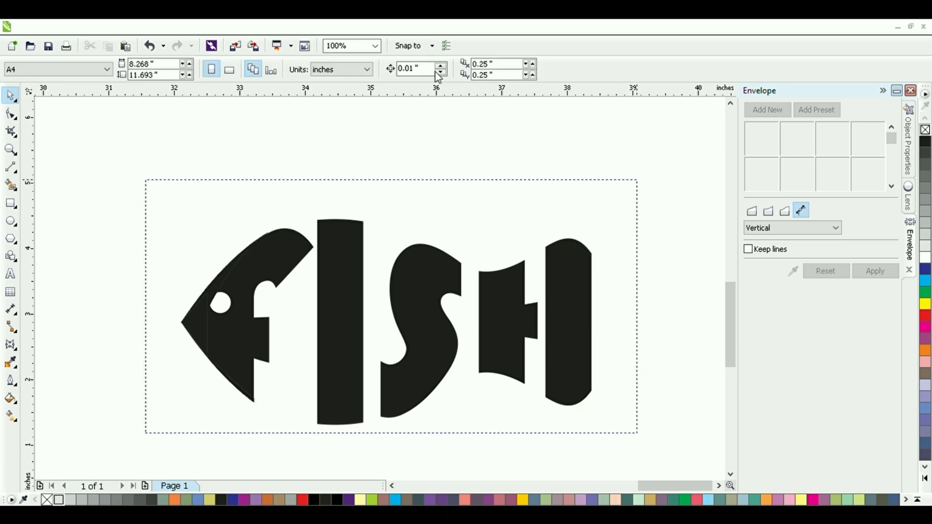
{"action": "left_click_drag", "start_coordinate": [438, 78], "coordinate": [431, 68]}
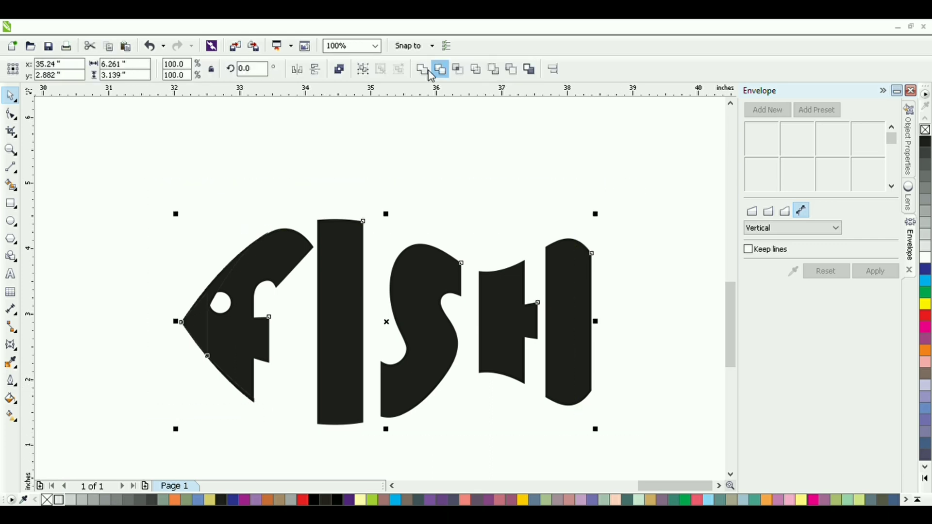
Step: Fill the welded fish lettering with orange and set its outline width to 0.75 mm
{"action": "left_click", "coordinate": [406, 146]}
{"action": "left_click", "coordinate": [253, 345]}
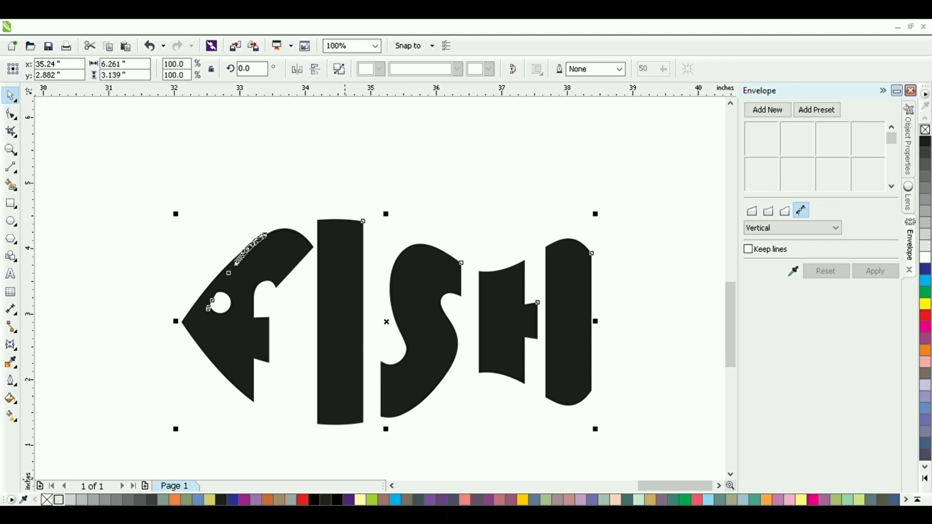
{"action": "left_click", "coordinate": [766, 500]}
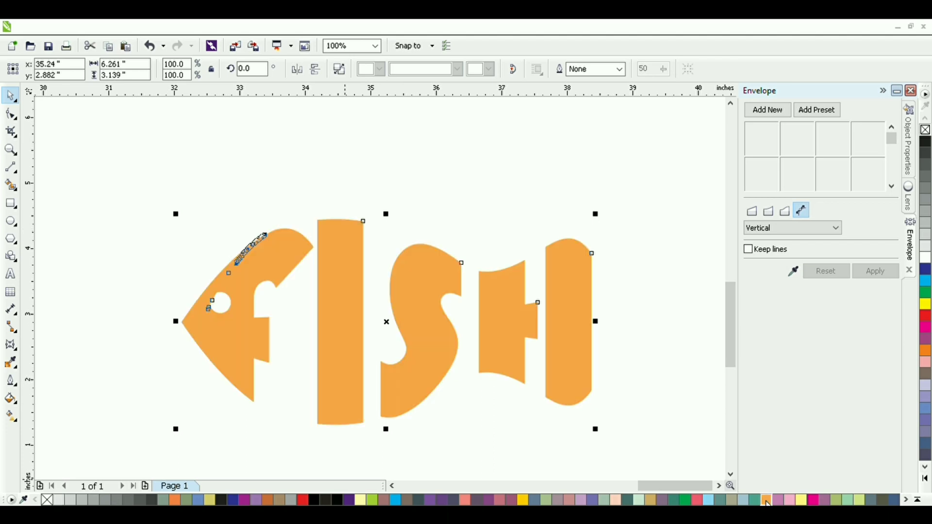
{"action": "left_click", "coordinate": [618, 73]}
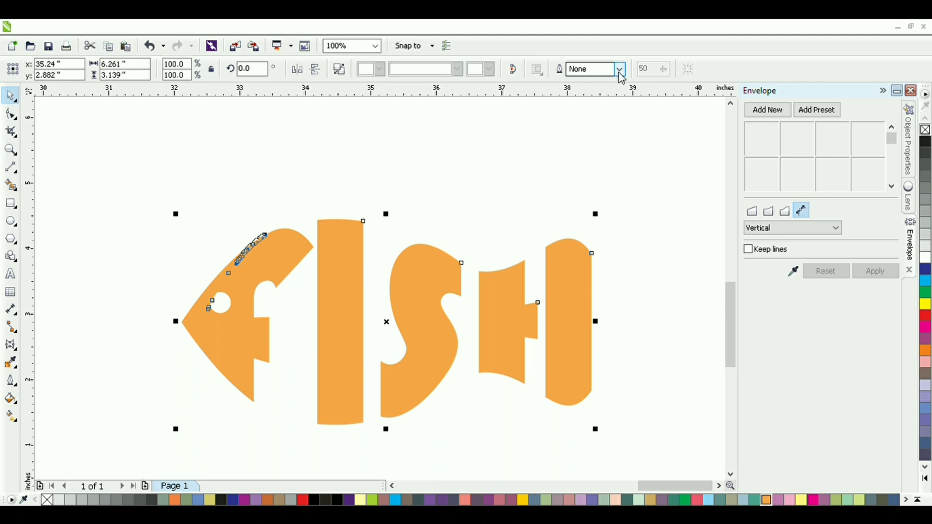
{"action": "type", "text": "0.75"}
{"action": "key", "text": "Return"}
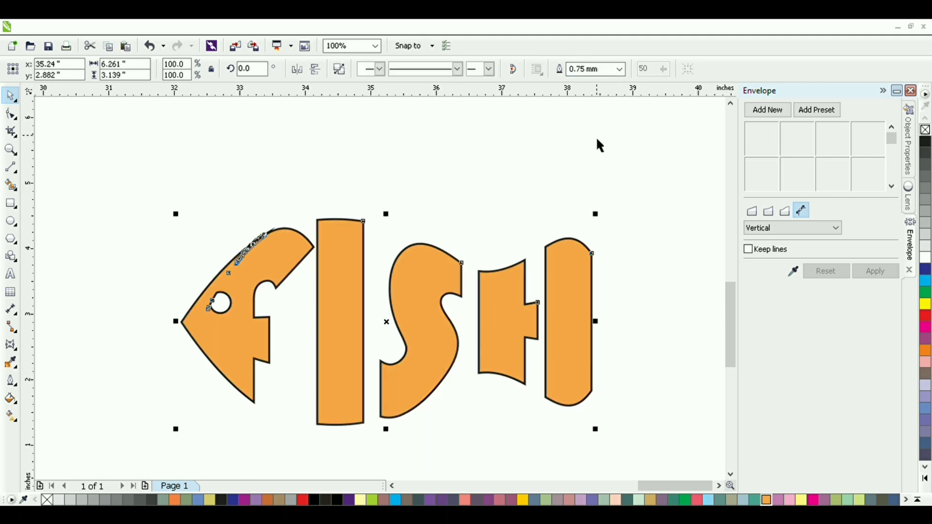
Step: Delete the stray nodes inside the fish's head, between the eye and the lower end of the dense node strip
{"action": "scroll", "coordinate": [200, 266], "scroll_direction": "up", "scroll_amount": 1}
{"action": "left_click_drag", "start_coordinate": [308, 265], "coordinate": [383, 376]}
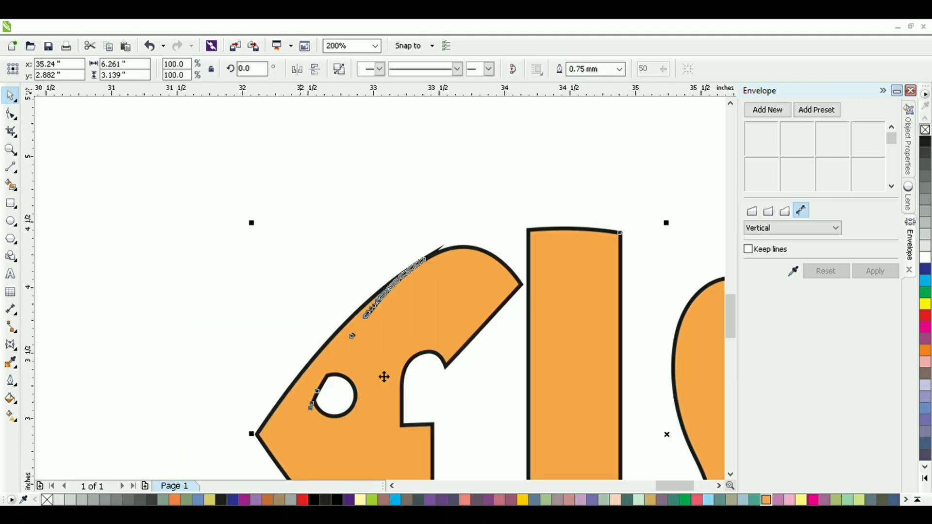
{"action": "scroll", "coordinate": [352, 359], "scroll_direction": "up", "scroll_amount": 1}
{"action": "key", "text": "F10"}
{"action": "left_click_drag", "start_coordinate": [323, 391], "coordinate": [407, 334]}
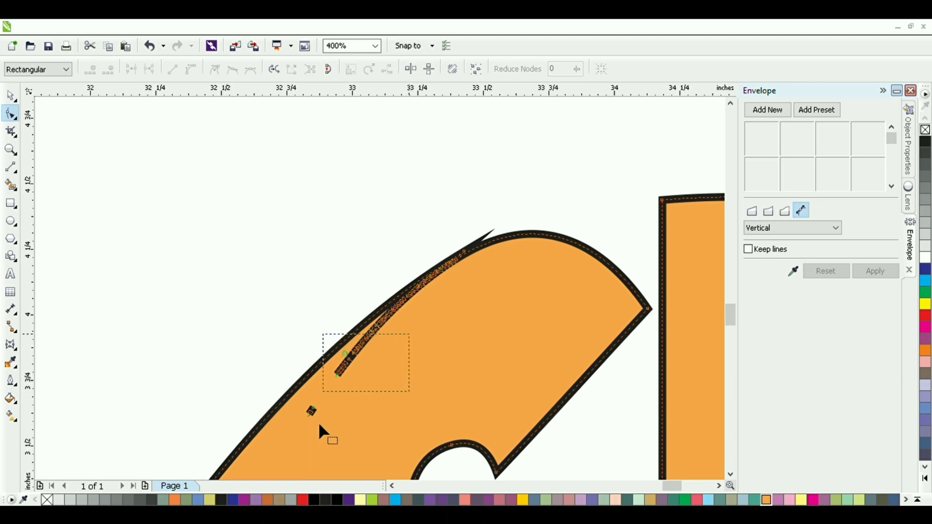
{"action": "key", "text": "Delete"}
{"action": "mouse_move", "coordinate": [294, 427]}
{"action": "left_mouse_down"}
{"action": "mouse_move", "coordinate": [347, 387]}
{"action": "mouse_move", "coordinate": [364, 349]}
{"action": "left_mouse_up"}
{"action": "key", "text": "Delete"}
Step: Delete the remaining stray nodes along the head's upper edge, including the one forming the outline spike
{"action": "scroll", "coordinate": [365, 350], "scroll_direction": "up", "scroll_amount": 1}
{"action": "left_click_drag", "start_coordinate": [529, 205], "coordinate": [339, 349]}
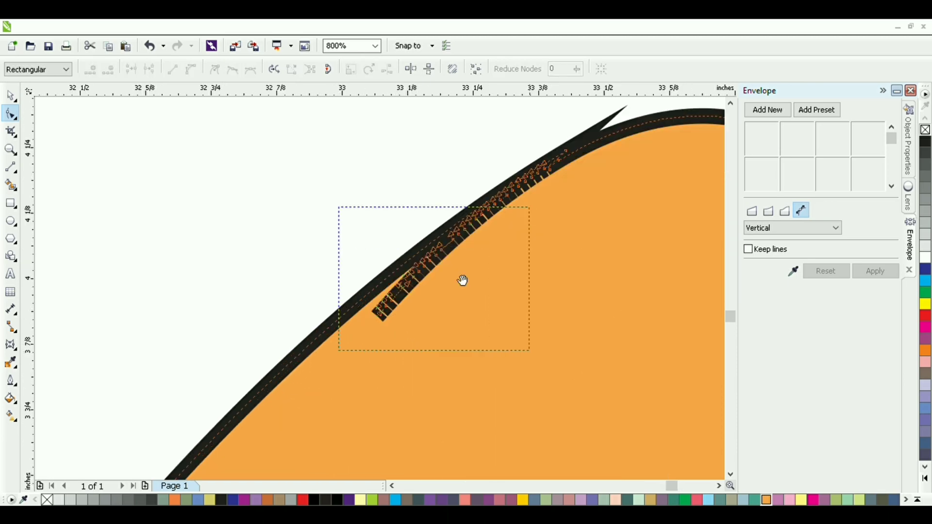
{"action": "key", "text": "Delete"}
{"action": "left_click_drag", "start_coordinate": [461, 279], "coordinate": [380, 358]}
{"action": "left_click_drag", "start_coordinate": [494, 238], "coordinate": [371, 340]}
{"action": "key", "text": "Delete"}
{"action": "scroll", "coordinate": [469, 260], "scroll_direction": "up", "scroll_amount": 1}
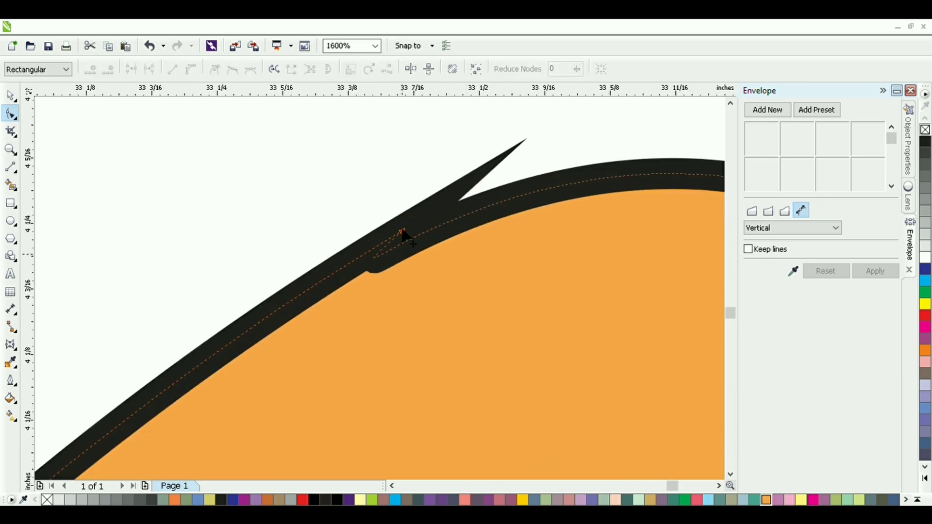
{"action": "left_click", "coordinate": [399, 229]}
{"action": "key", "text": "Delete"}
{"action": "scroll", "coordinate": [394, 282], "scroll_direction": "down", "scroll_amount": 4}
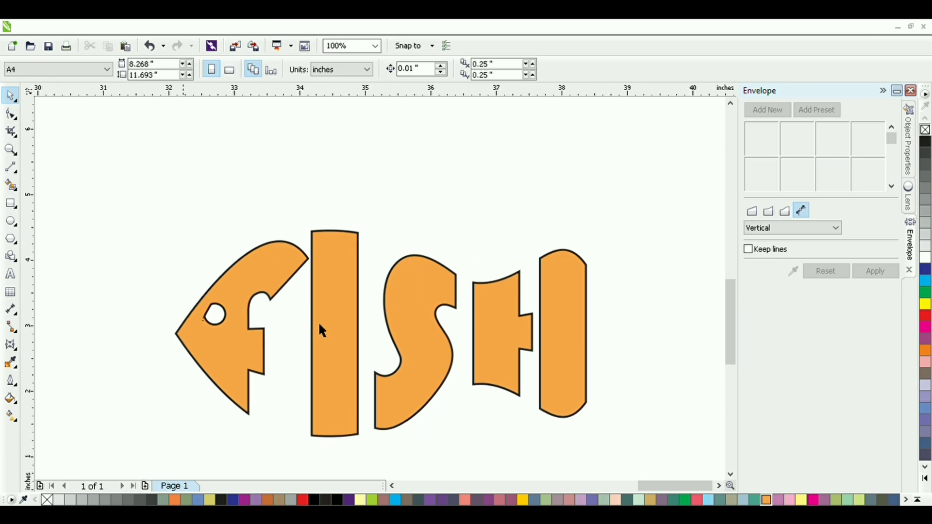
{"action": "left_click", "coordinate": [318, 321]}
{"action": "left_click", "coordinate": [619, 70]}
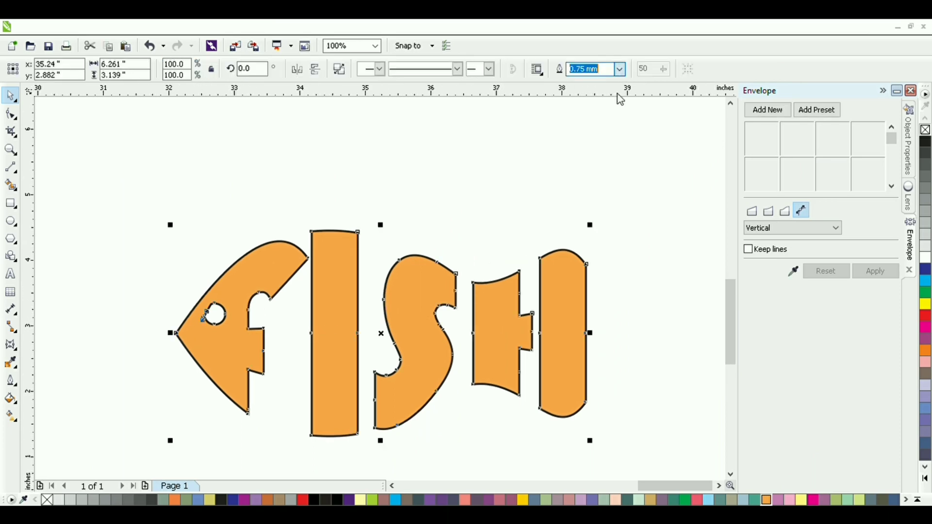
{"action": "left_click", "coordinate": [601, 151]}
{"action": "left_click", "coordinate": [601, 152]}
{"action": "scroll", "coordinate": [558, 199], "scroll_direction": "down", "scroll_amount": 1}
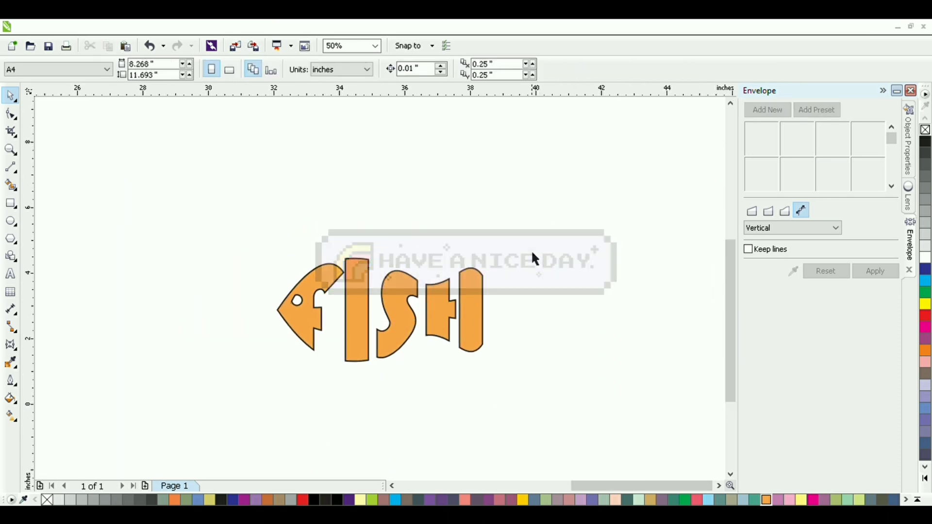
{"action": "scroll", "coordinate": [403, 271], "scroll_direction": "up", "scroll_amount": 1}
{"action": "left_click_drag", "start_coordinate": [313, 273], "coordinate": [389, 210]}
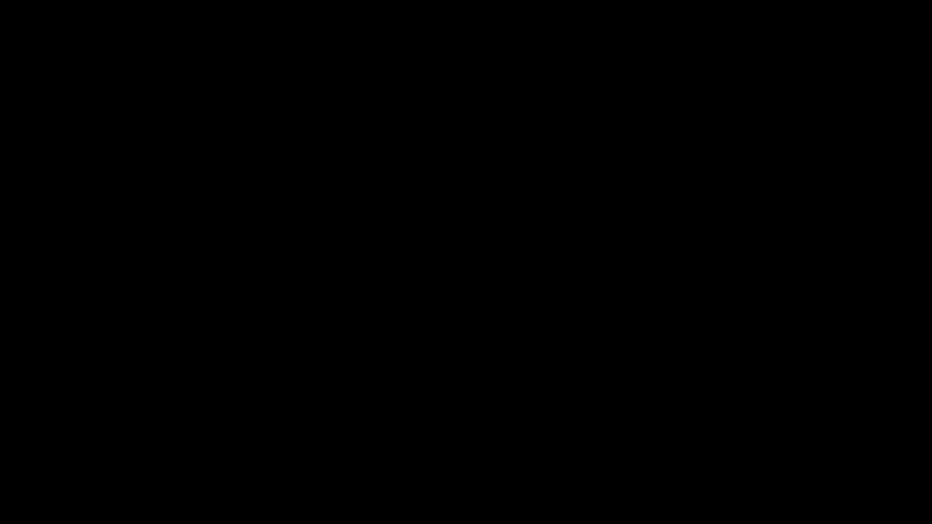